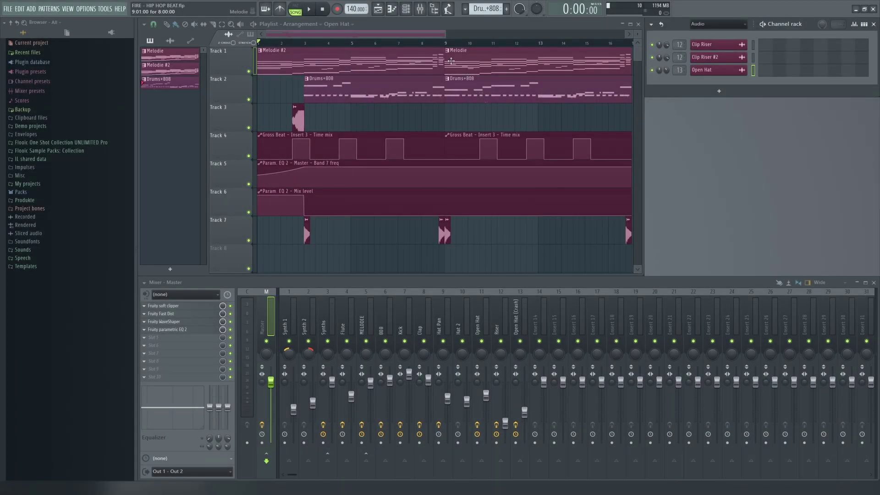
# Leave only the Master and the drum inserts audible in the mixer: 808, Kick, Clap, both hats, Open Hat, Riser and Open Hat (Crash)
pyautogui.moveTo(448, 35); pyautogui.dragTo(443, 34)
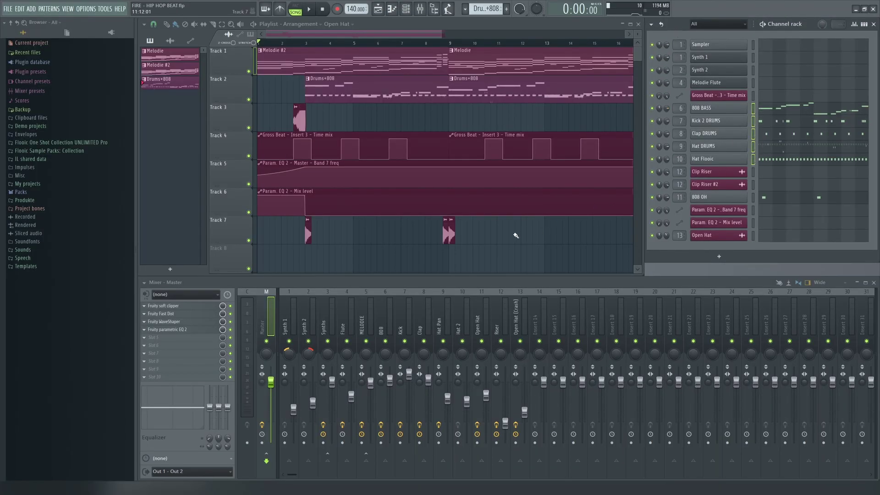
pyautogui.click(386, 316)
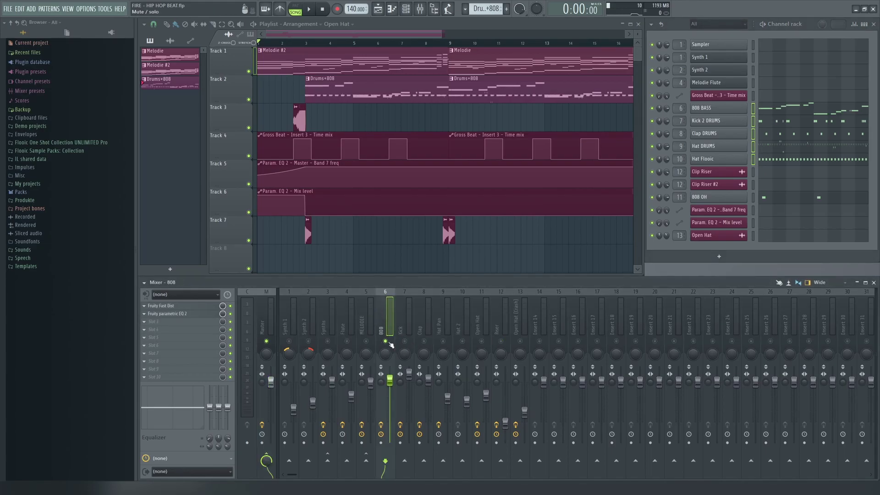
pyautogui.click(400, 341)
pyautogui.click(438, 341)
pyautogui.click(419, 341)
pyautogui.click(457, 341)
pyautogui.click(477, 341)
pyautogui.click(516, 341)
pyautogui.click(501, 341)
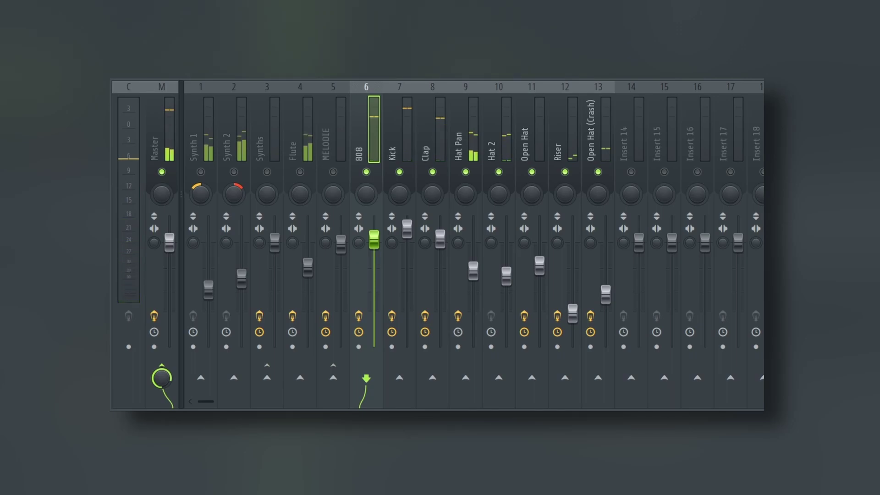
# Examine the Master level and the volume balance among the 808, Kick and Clap tracks in the mixer
pyautogui.click(171, 117)
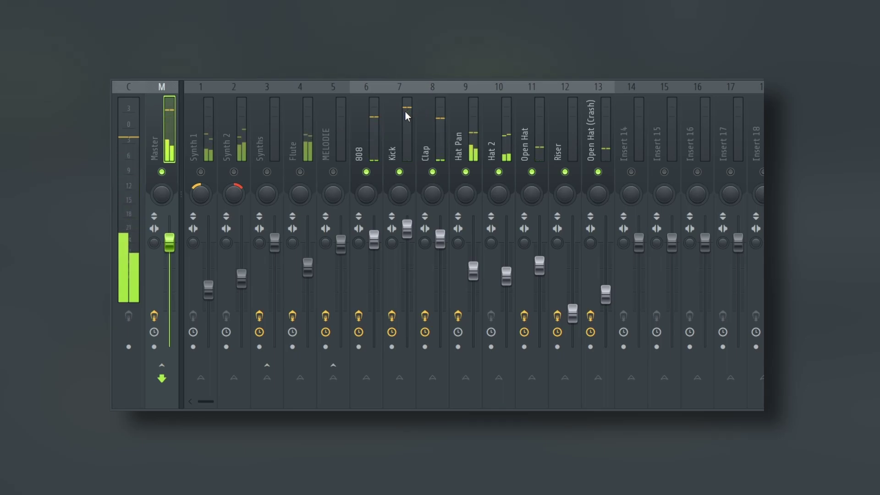
pyautogui.click(390, 131)
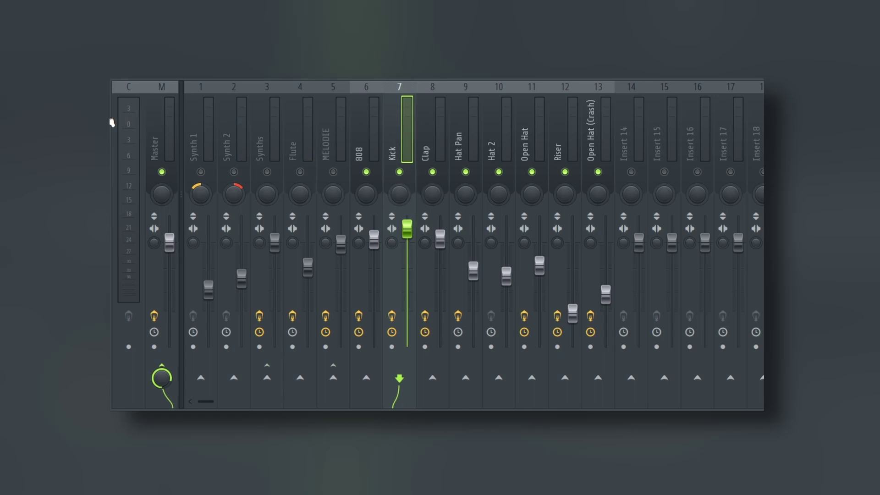
pyautogui.press('space')
pyautogui.click(375, 125)
pyautogui.click(433, 127)
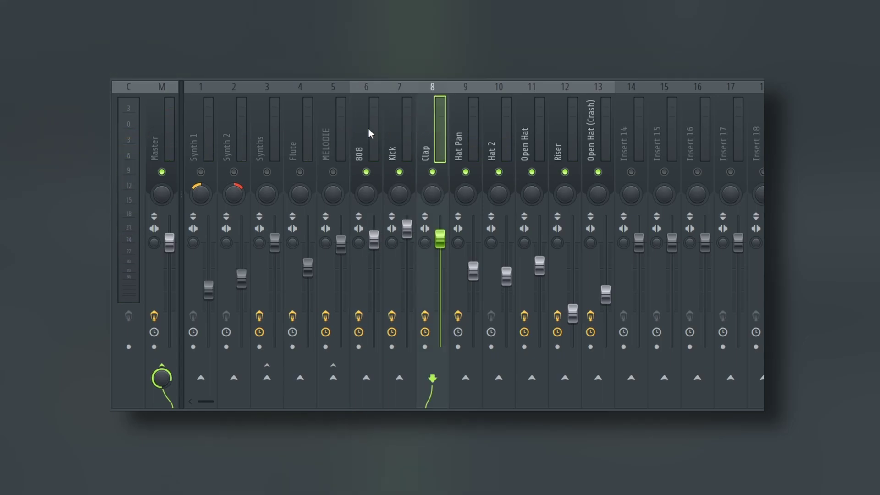
pyautogui.moveTo(370, 129); pyautogui.dragTo(434, 131)
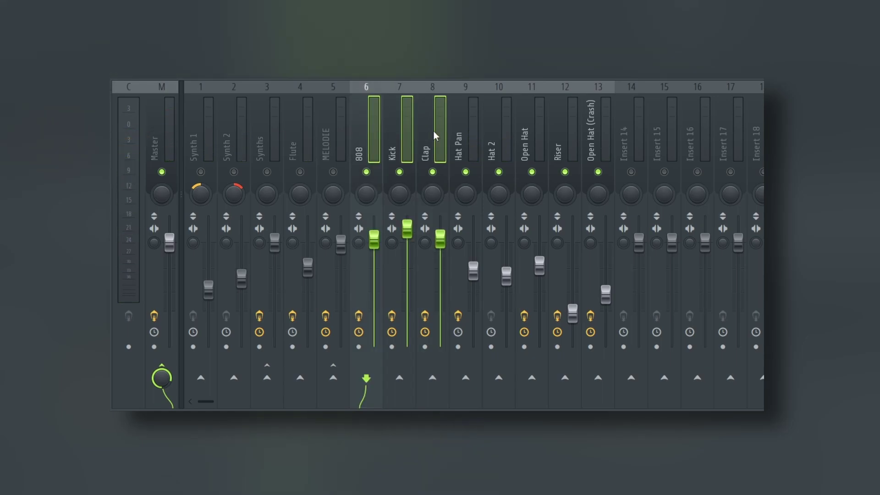
pyautogui.click(405, 133)
pyautogui.moveTo(374, 126); pyautogui.dragTo(430, 127)
pyautogui.click(384, 131)
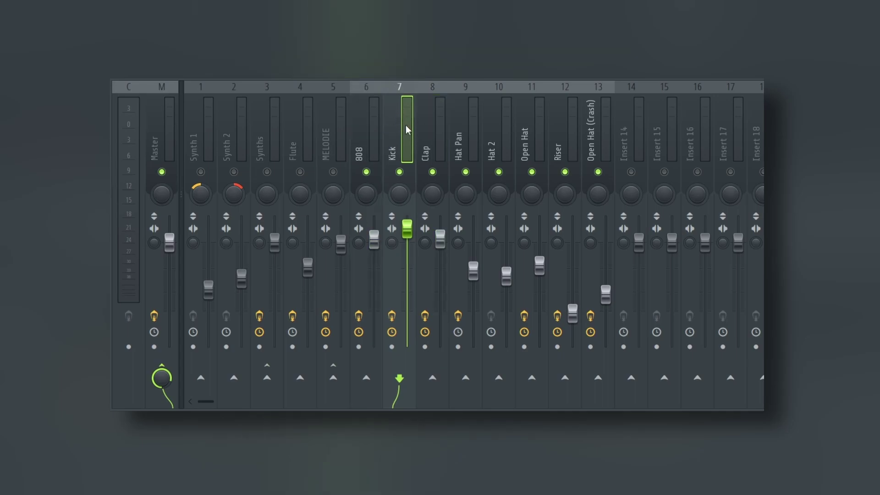
pyautogui.click(366, 120)
pyautogui.click(431, 126)
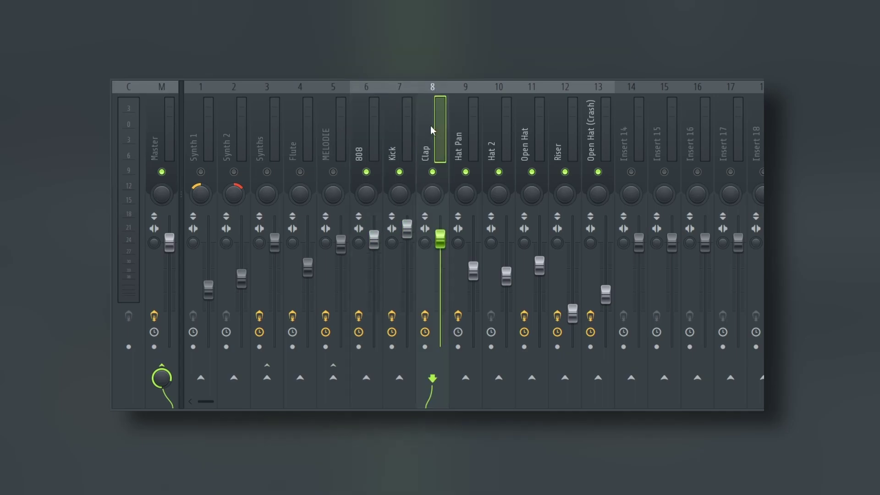
pyautogui.click(401, 126)
pyautogui.keyDown('ctrl'); pyautogui.click(371, 162); pyautogui.keyUp('ctrl')
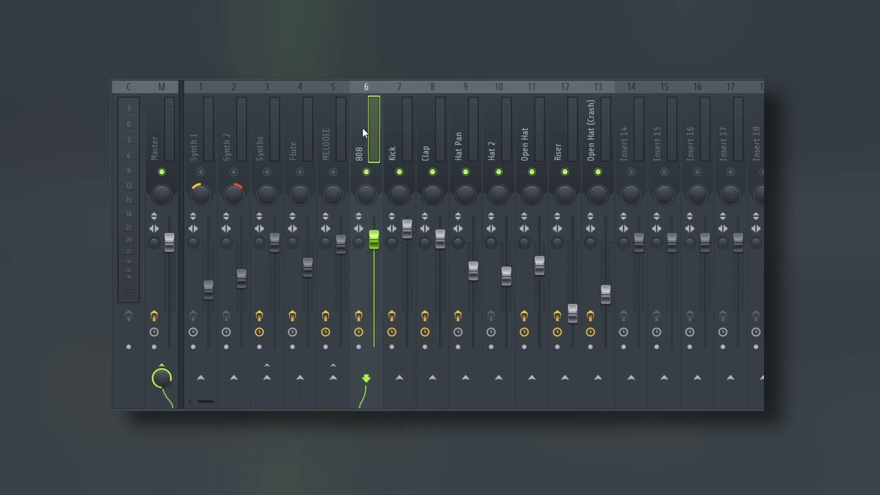
pyautogui.click(400, 140)
# Compare the Hat Pan, Hat 2 and Open Hat levels with the 808, Kick and Clap tracks
pyautogui.click(473, 135)
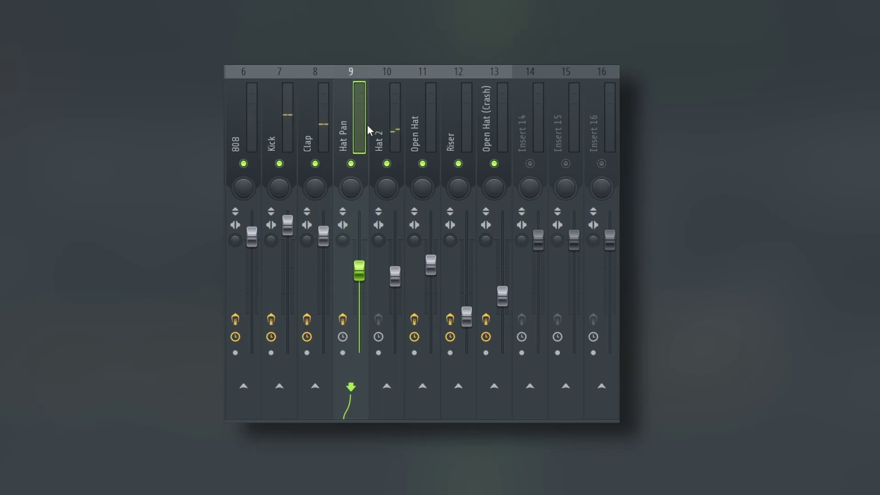
pyautogui.keyDown('ctrl'); pyautogui.click(372, 135); pyautogui.keyUp('ctrl')
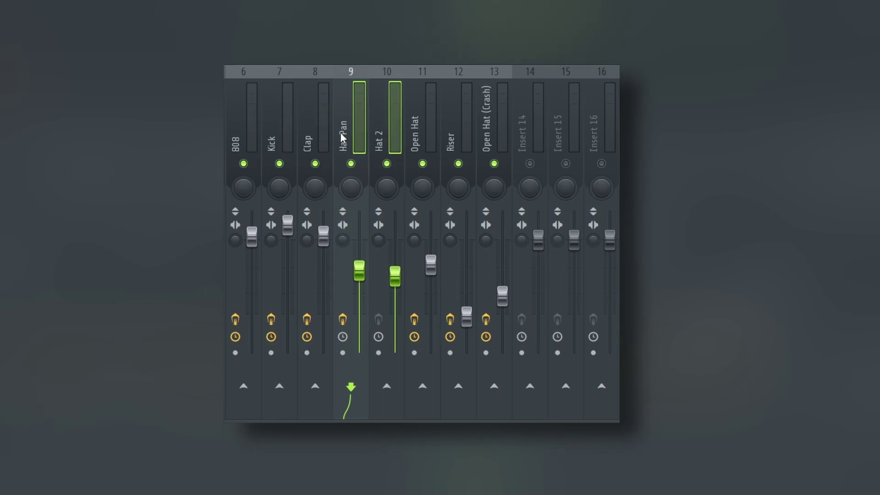
pyautogui.click(423, 138)
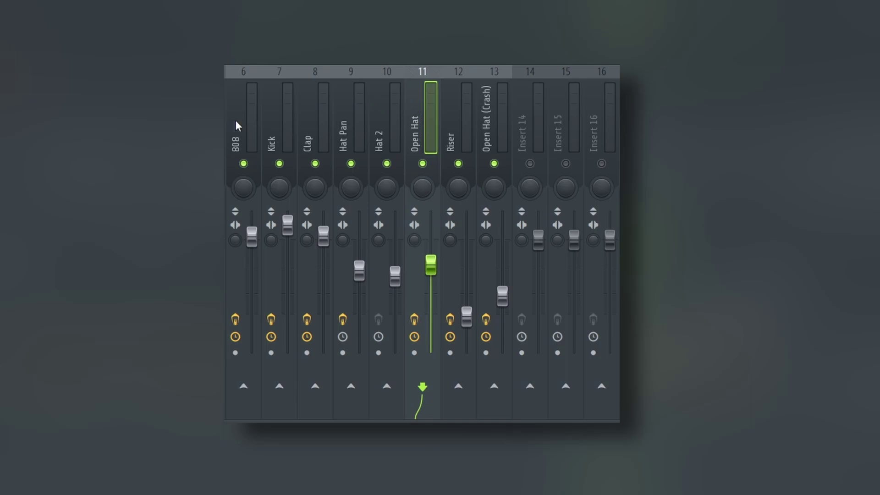
pyautogui.moveTo(237, 122); pyautogui.dragTo(317, 119)
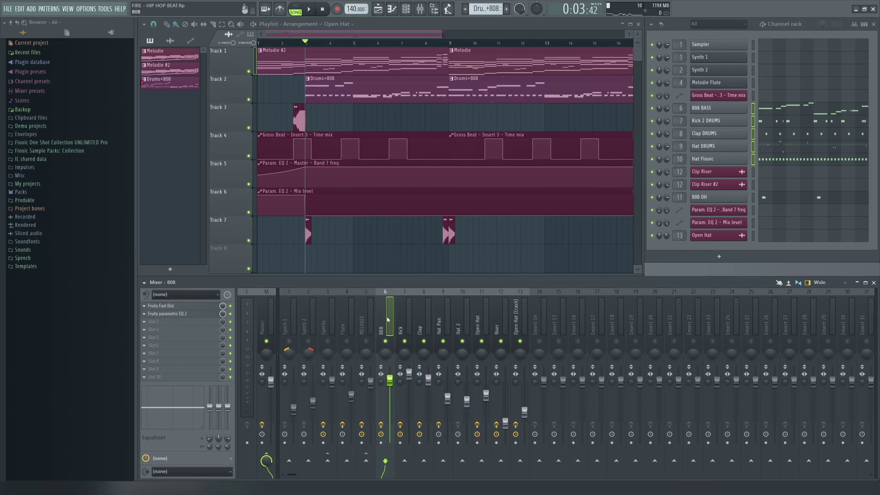
# Examine the Fruity parametric EQ 2 and Fruity Fast Dist settings on the 808 track side by side
pyautogui.click(204, 314)
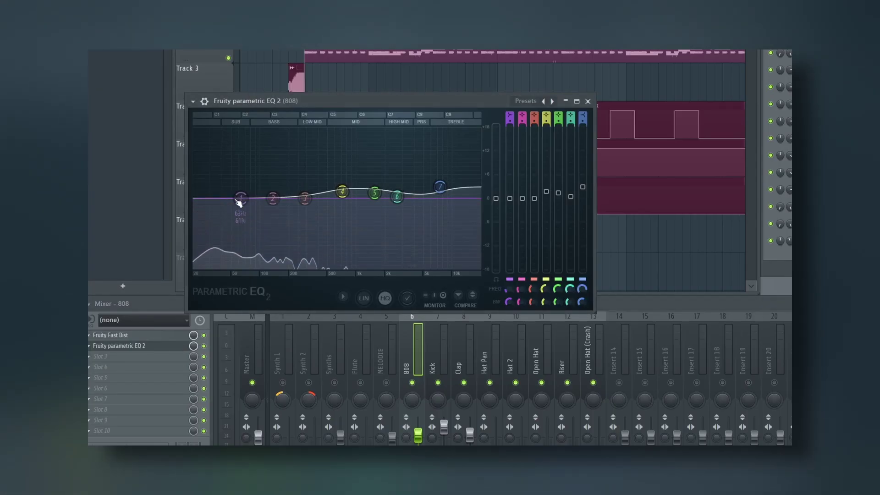
pyautogui.moveTo(298, 105); pyautogui.dragTo(456, 146)
pyautogui.click(164, 337)
pyautogui.moveTo(262, 93); pyautogui.dragTo(211, 151)
pyautogui.click(413, 149)
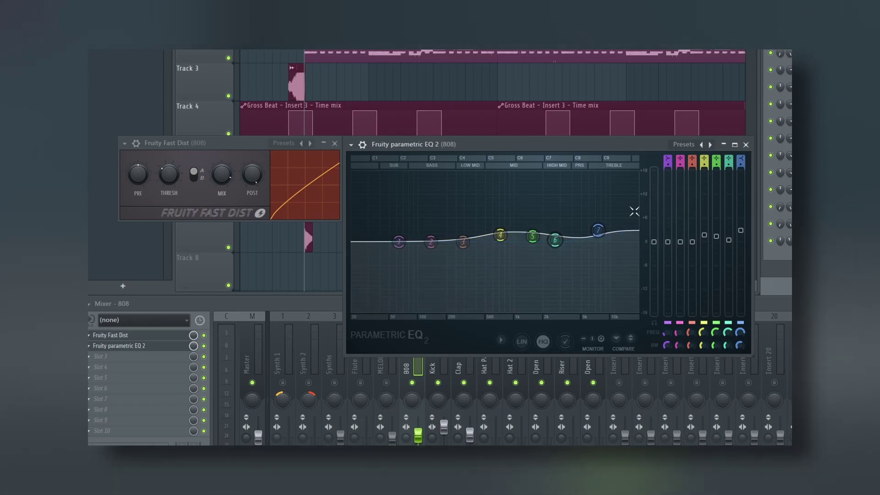
pyautogui.click(744, 144)
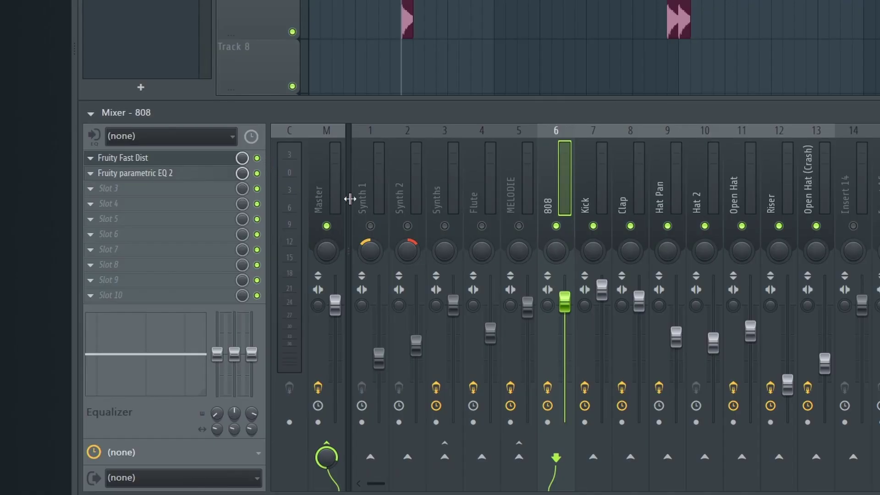
# Compare the 808 during playback with Fruity Fast Dist and Fruity parametric EQ 2 bypassed and enabled
pyautogui.moveTo(258, 162); pyautogui.dragTo(259, 173)
pyautogui.press('space')
pyautogui.moveTo(259, 174); pyautogui.dragTo(261, 161)
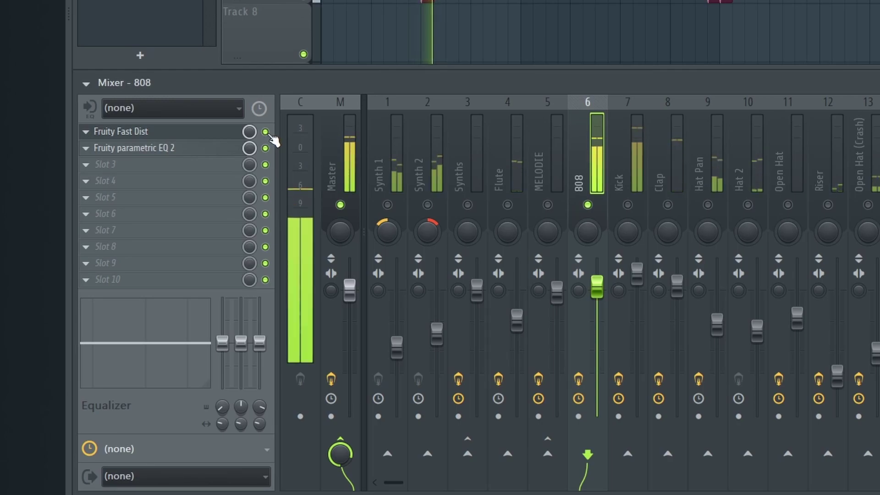
pyautogui.moveTo(265, 132); pyautogui.dragTo(270, 151)
pyautogui.press('space')
pyautogui.press('space')
pyautogui.moveTo(269, 151); pyautogui.dragTo(269, 138)
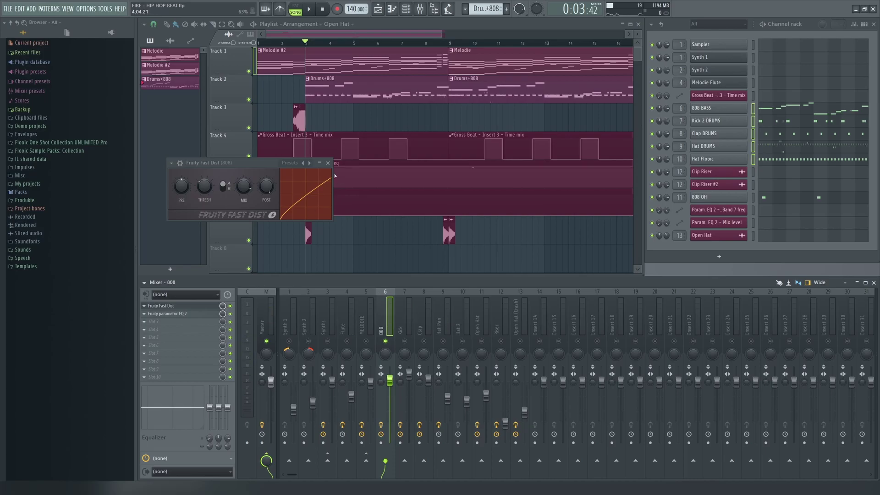
pyautogui.moveTo(313, 166); pyautogui.dragTo(424, 220)
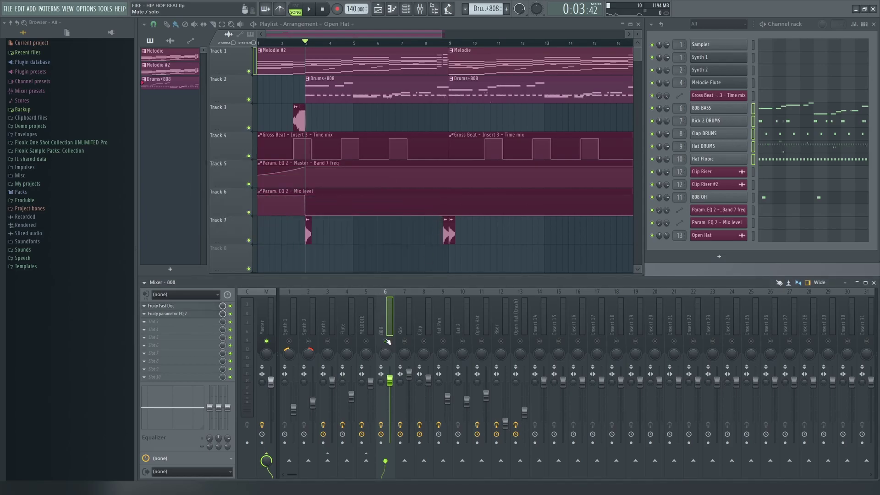
# Select the Kick track and examine its Fruity Squeeze settings
pyautogui.click(409, 316)
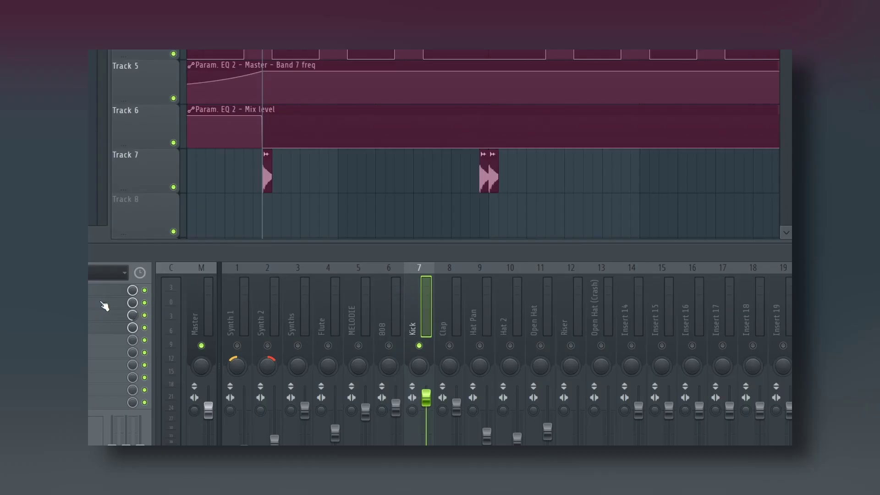
pyautogui.click(91, 290)
pyautogui.moveTo(249, 70); pyautogui.dragTo(348, 150)
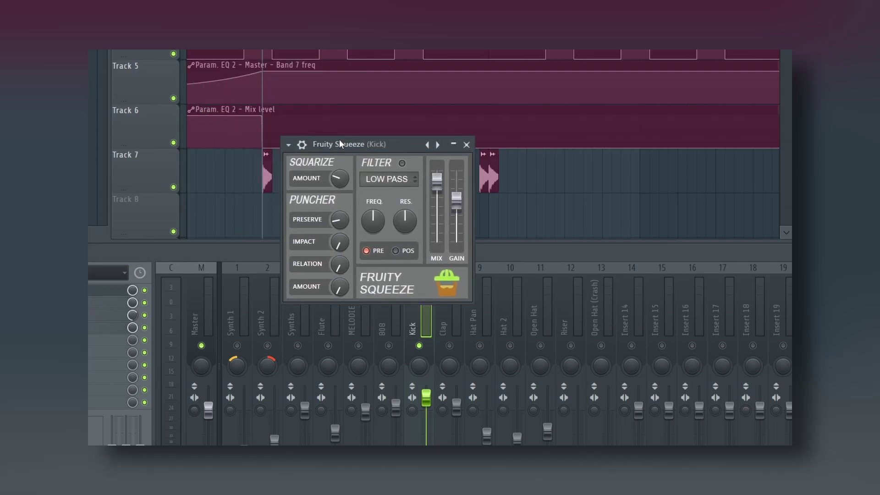
pyautogui.moveTo(319, 185); pyautogui.dragTo(319, 189)
pyautogui.click(466, 144)
# Bypass Fruity WaveShaper, Fruity Limiter and Fruity parametric EQ 2 on the Kick track and audition it
pyautogui.click(144, 303)
pyautogui.click(144, 315)
pyautogui.click(145, 328)
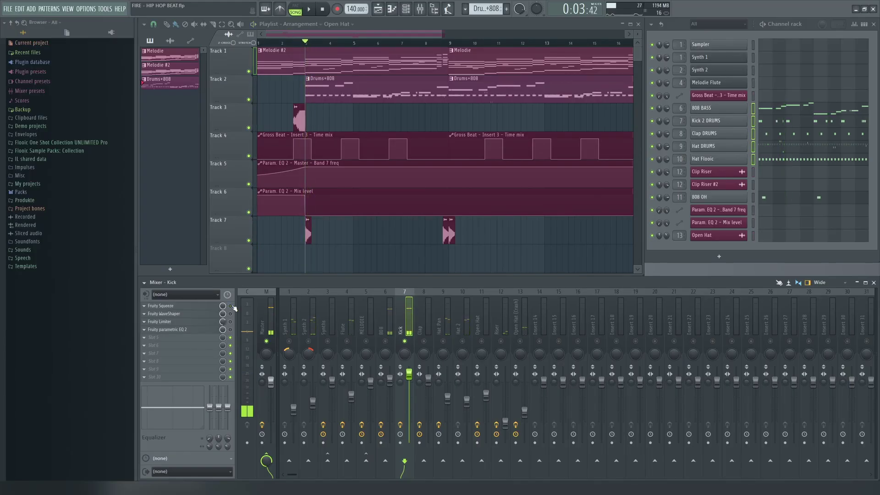
pyautogui.press('space')
# Raise the Squarize amount in the Kick's Fruity Squeeze and audition the result with repeated playback
pyautogui.click(213, 309)
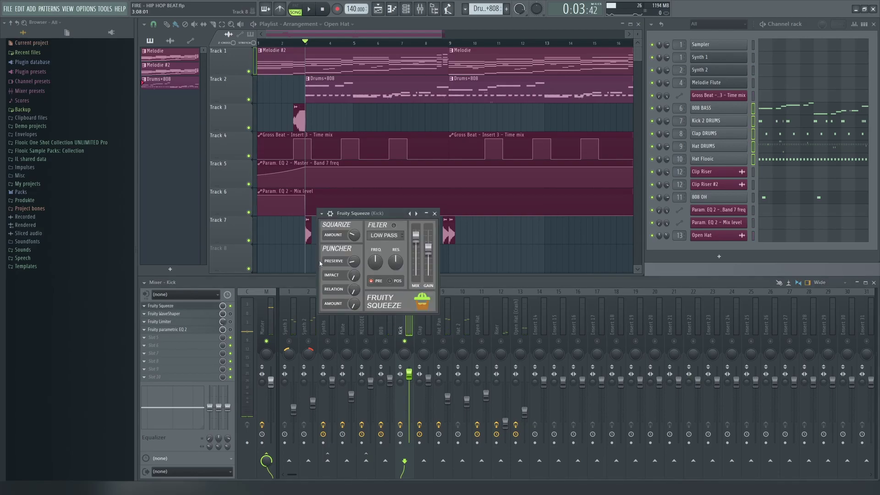
pyautogui.moveTo(356, 239); pyautogui.dragTo(356, 223)
pyautogui.press('space')
pyautogui.press('space')
pyautogui.press('space')
pyautogui.press('space')
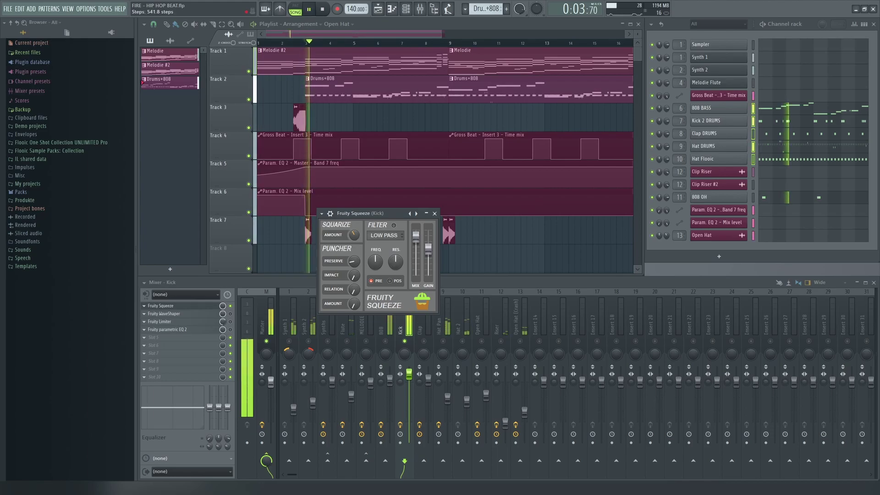
pyautogui.press('space')
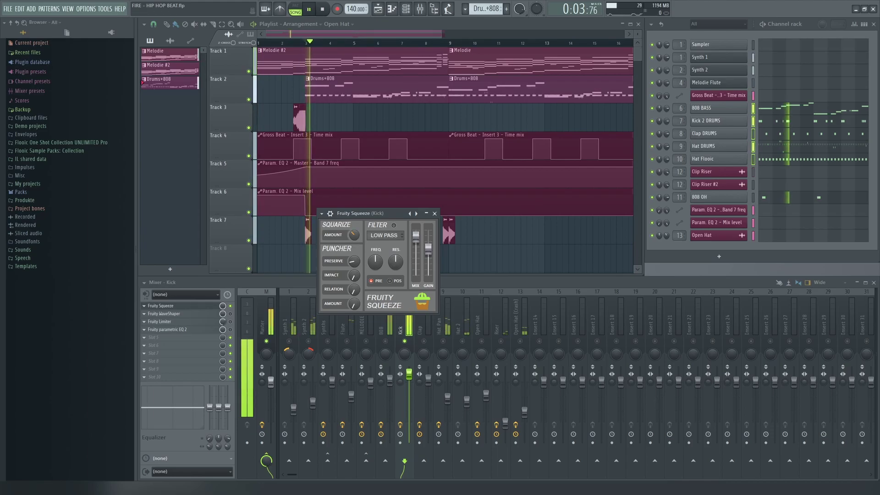
pyautogui.press('space')
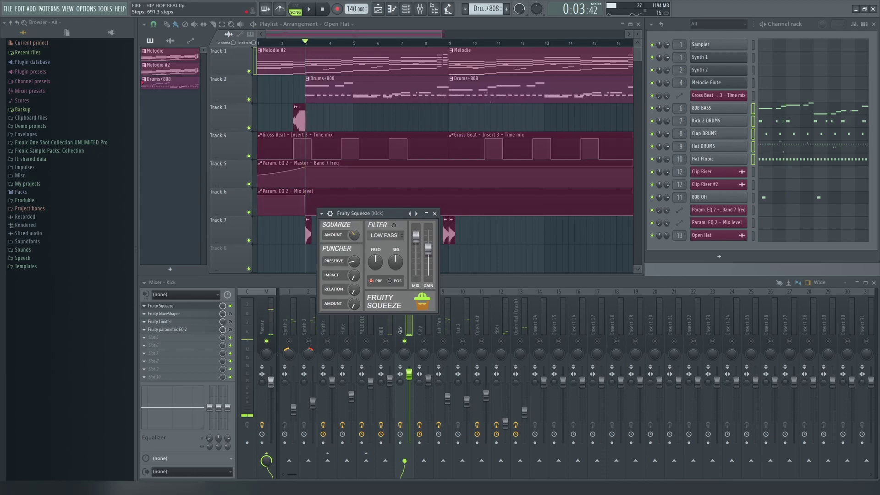
pyautogui.press('space')
pyautogui.press('space')
pyautogui.press('space')
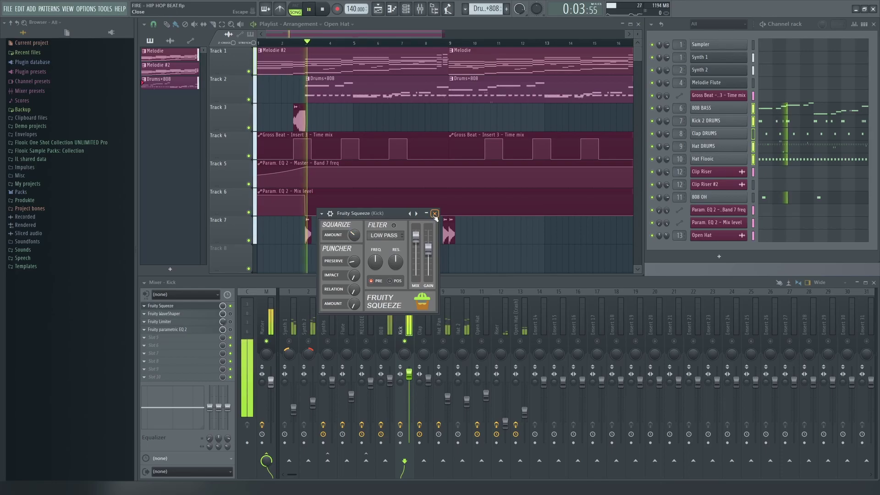
pyautogui.press('space')
pyautogui.click(435, 213)
# Open the Kick's Fruity WaveShaper and shift the curve's upper point slightly toward a lower input level
pyautogui.click(210, 317)
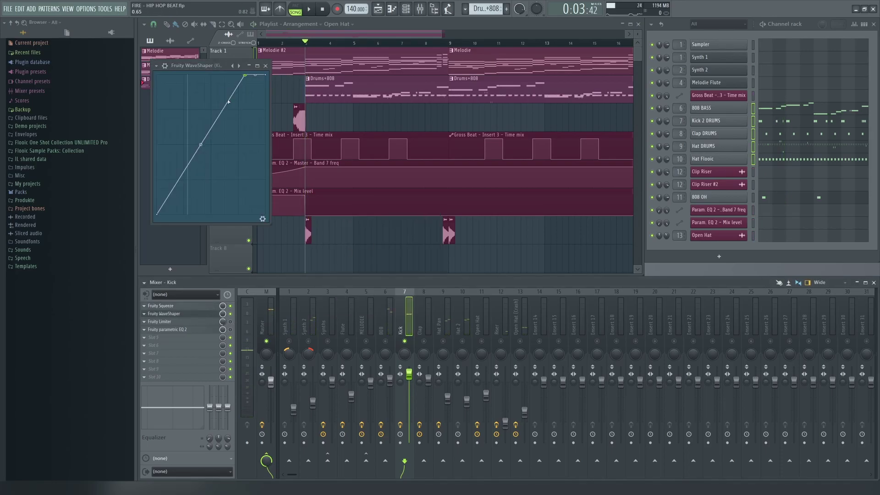
pyautogui.moveTo(216, 80); pyautogui.dragTo(412, 179)
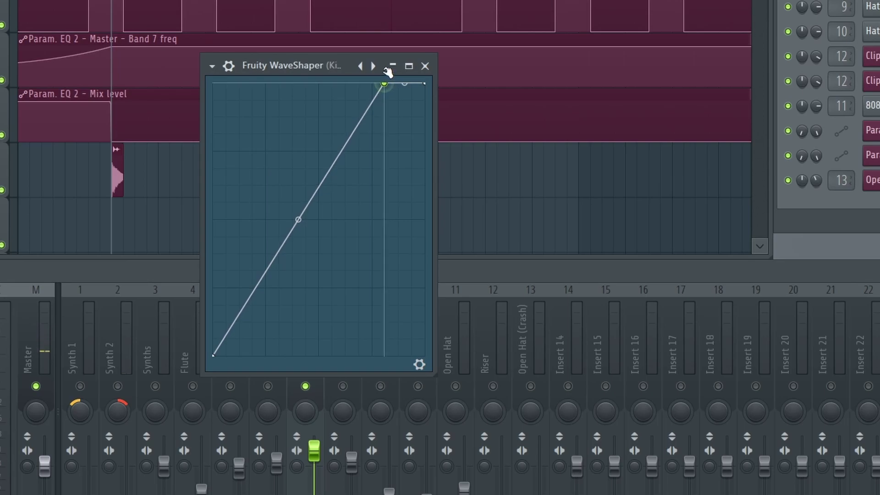
pyautogui.moveTo(316, 73); pyautogui.dragTo(382, 116)
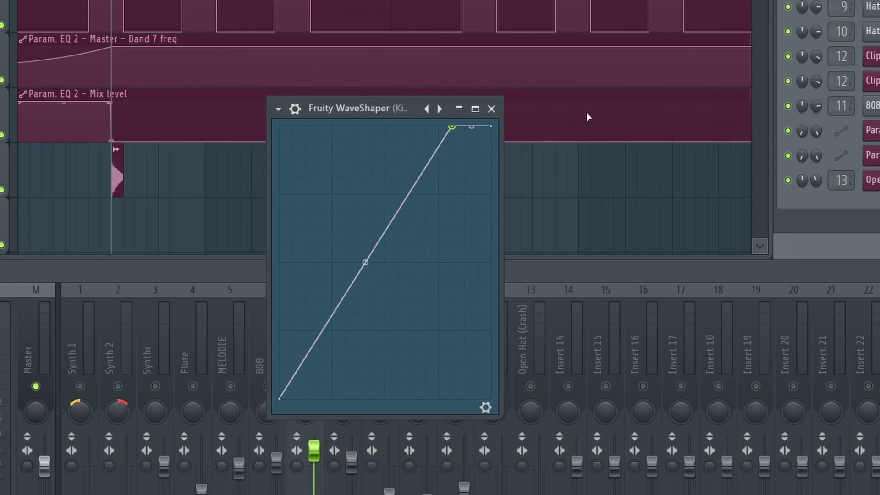
pyautogui.moveTo(452, 131); pyautogui.dragTo(447, 128)
# Enable HQ, Center and the curve-shaped oversampling option in the Kick's Fruity WaveShaper, and close it
pyautogui.click(486, 407)
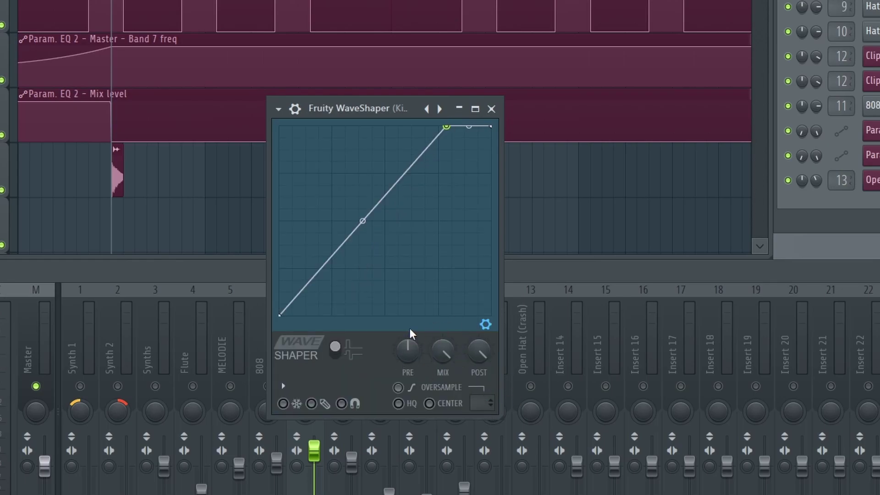
pyautogui.click(398, 403)
pyautogui.click(429, 403)
pyautogui.click(398, 387)
pyautogui.moveTo(389, 111); pyautogui.dragTo(362, 115)
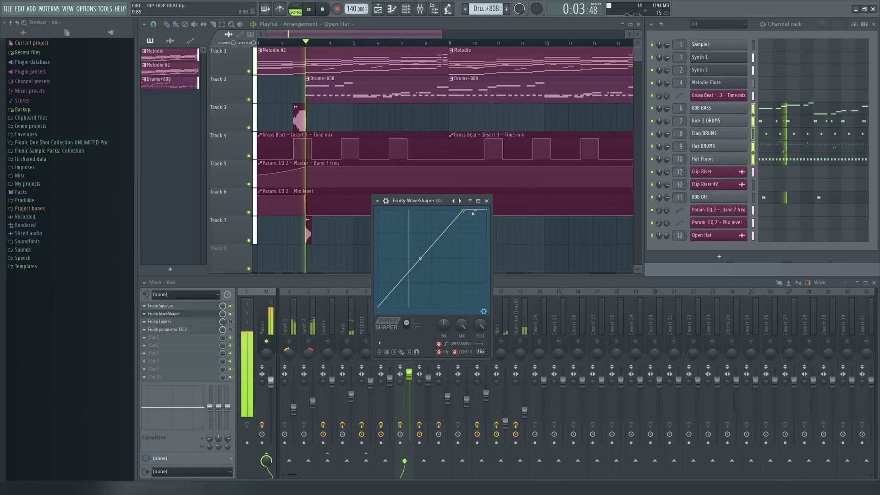
pyautogui.click(487, 201)
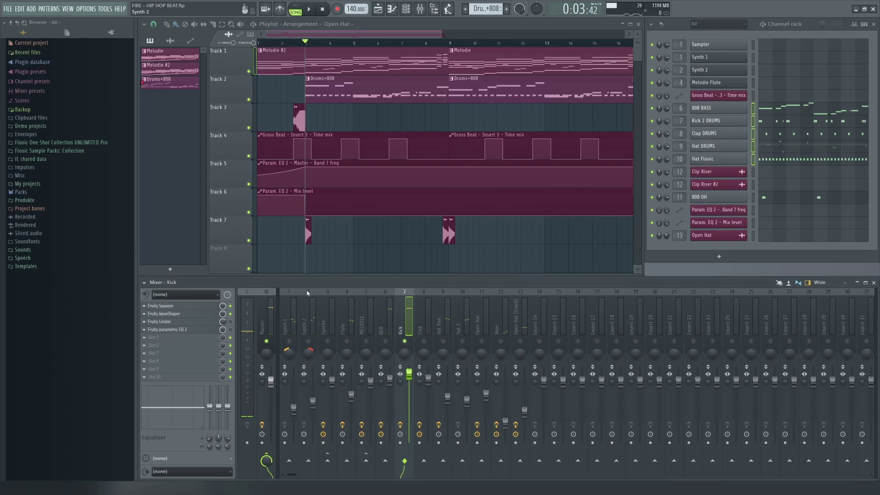
# Enable the Kick's Fruity Limiter, open it and load the Transient shaping preset
pyautogui.click(231, 306)
pyautogui.click(231, 314)
pyautogui.click(214, 321)
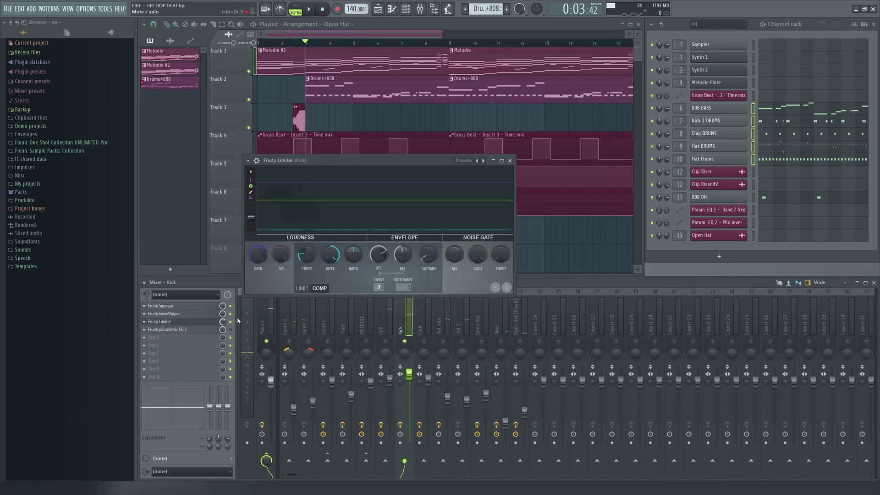
pyautogui.moveTo(368, 163); pyautogui.dragTo(403, 199)
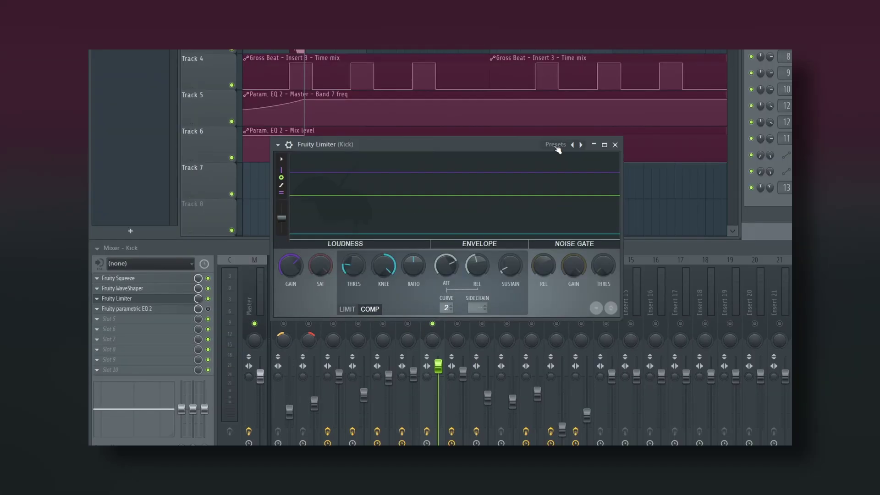
pyautogui.click(556, 146)
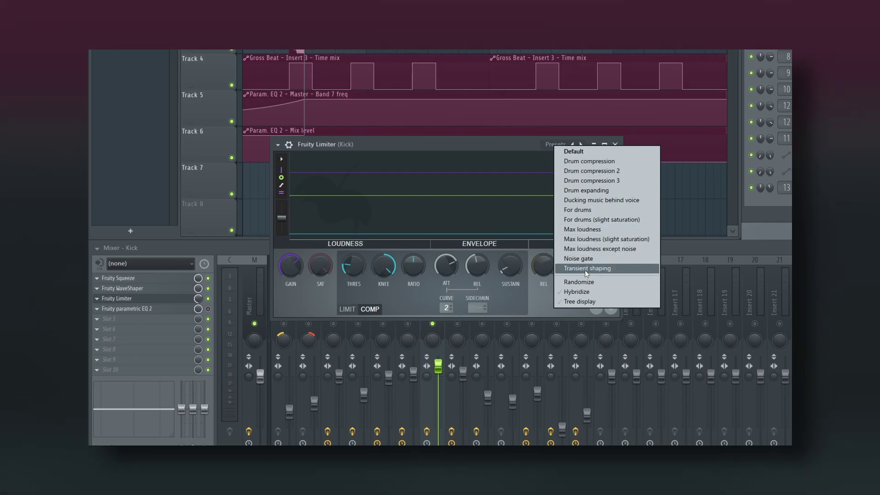
pyautogui.click(586, 268)
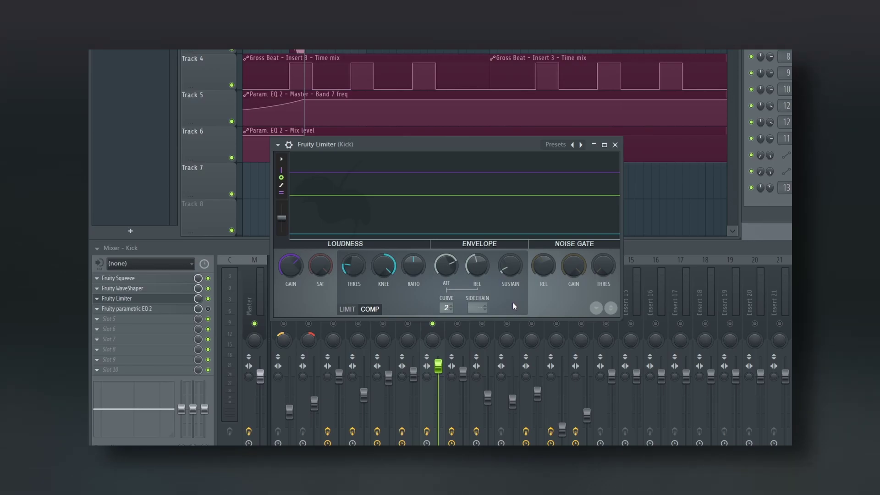
# Audition the Kick through the Fruity Limiter, review its limiter and compressor settings and preset list, and close the plugin
pyautogui.moveTo(420, 146); pyautogui.dragTo(470, 179)
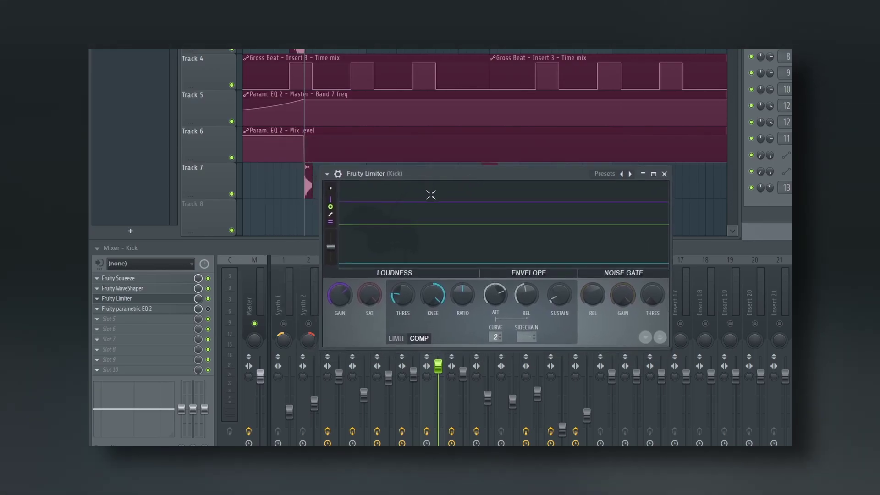
pyautogui.press('space')
pyautogui.press('space')
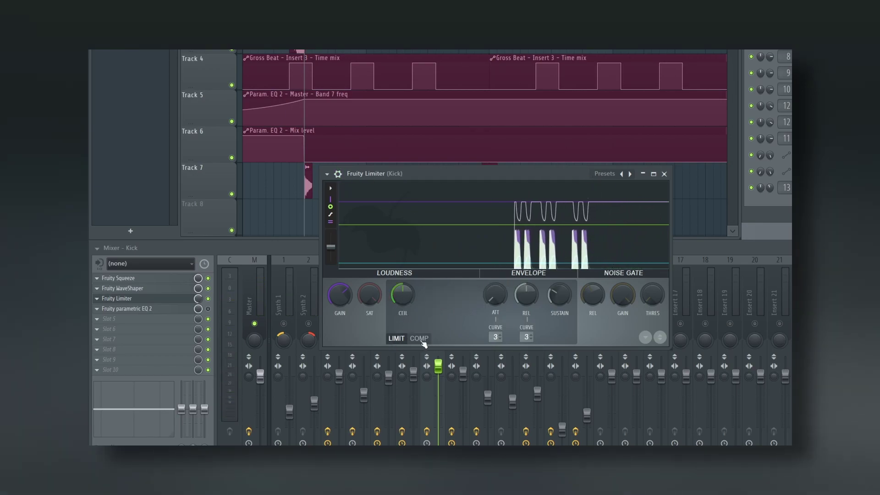
pyautogui.click(594, 177)
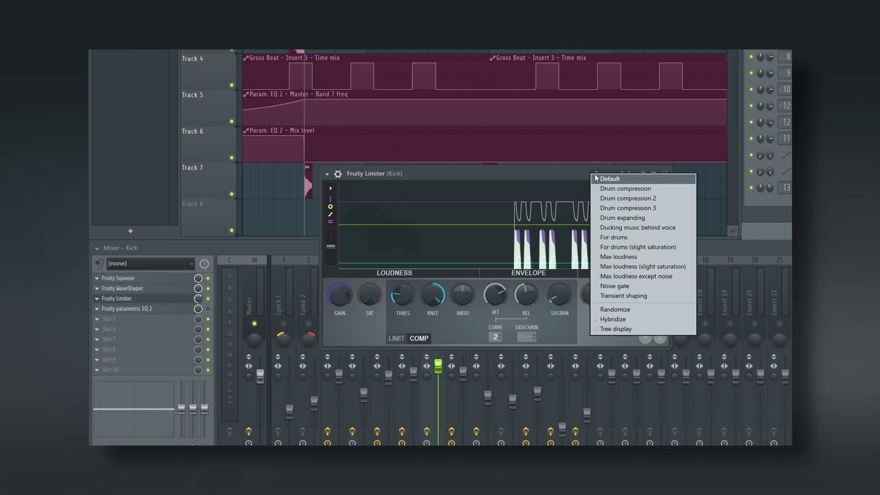
pyautogui.click(530, 177)
pyautogui.moveTo(512, 177); pyautogui.dragTo(493, 170)
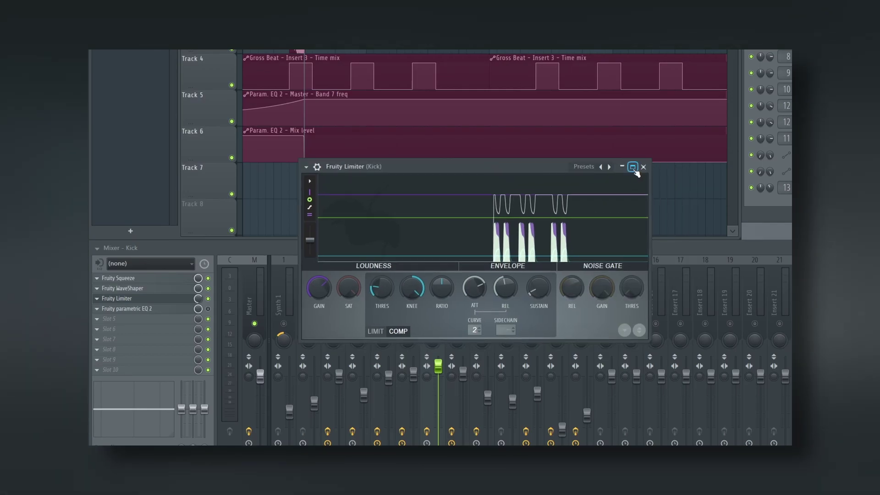
pyautogui.click(646, 167)
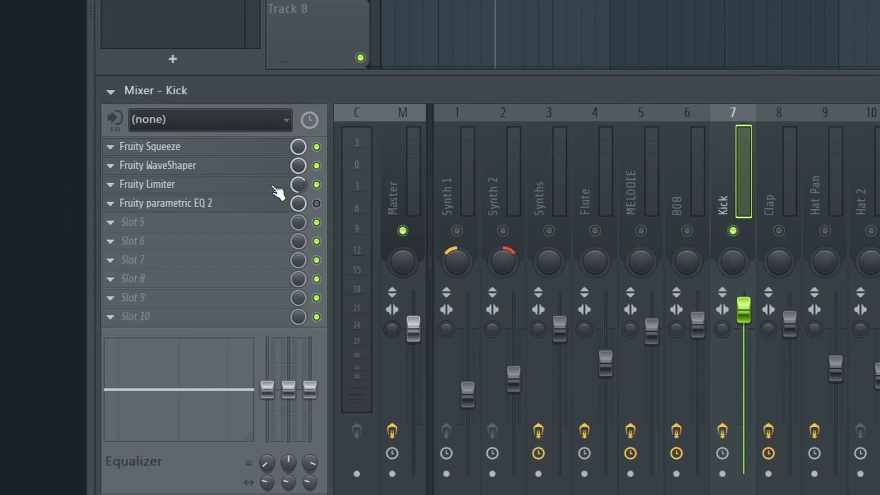
# Bypass the Kick's Fruity Squeeze, WaveShaper and Limiter, and re-enable them one by one during playback to compare the sound
pyautogui.click(316, 184)
pyautogui.click(317, 165)
pyautogui.click(317, 147)
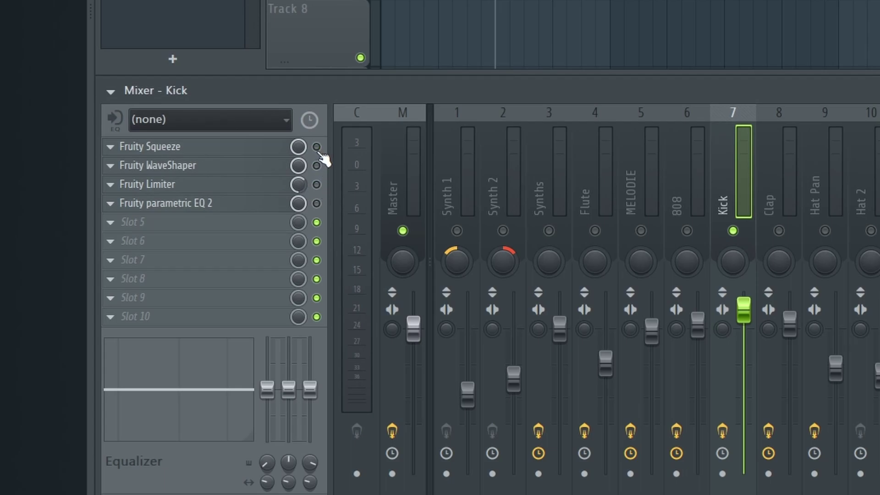
pyautogui.click(317, 146)
pyautogui.press('space')
pyautogui.click(316, 166)
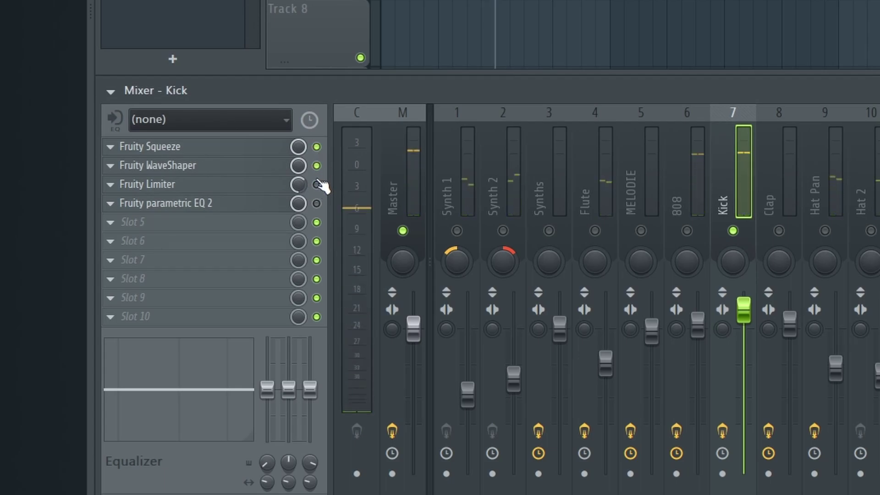
pyautogui.click(316, 184)
pyautogui.press('space')
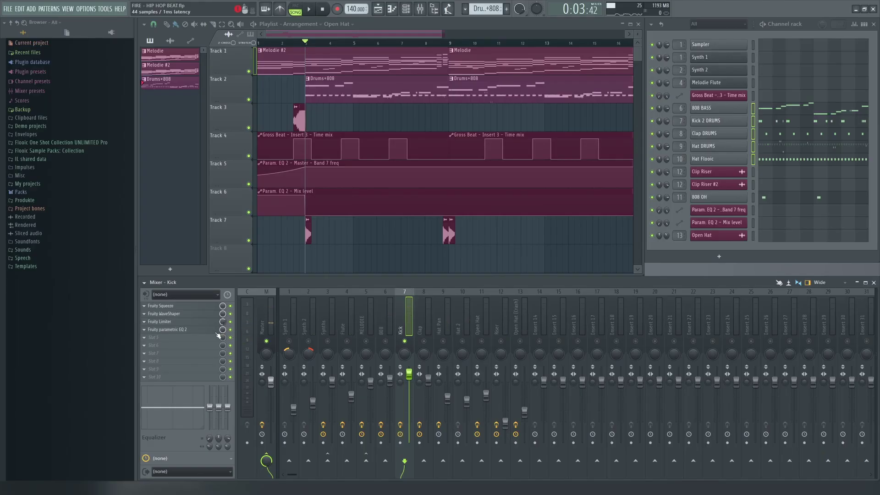
# Open the Kick's Fruity parametric EQ 2 and try a boost on band 3 at about 205 Hz
pyautogui.click(215, 329)
pyautogui.moveTo(302, 106); pyautogui.dragTo(391, 154)
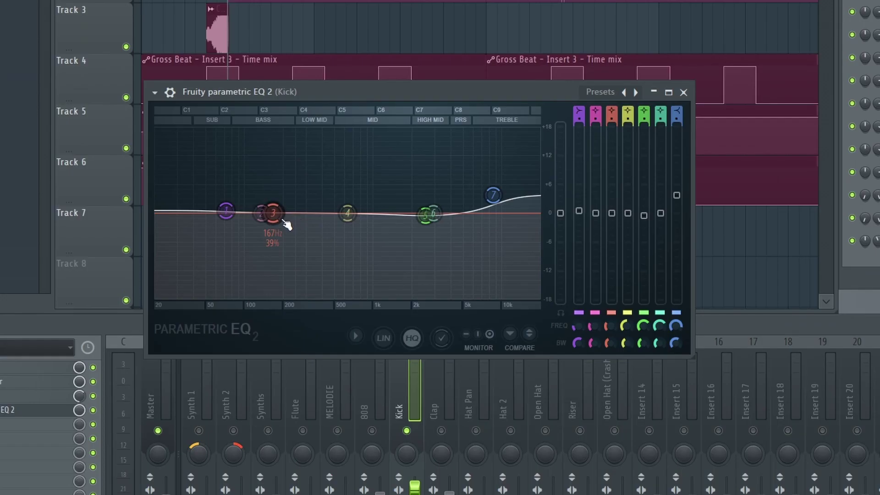
pyautogui.moveTo(332, 222); pyautogui.dragTo(336, 222)
pyautogui.moveTo(280, 213)
pyautogui.mouseDown()
pyautogui.moveTo(262, 213)
pyautogui.moveTo(310, 211)
pyautogui.moveTo(282, 211)
pyautogui.moveTo(284, 179)
pyautogui.moveTo(286, 196)
pyautogui.mouseUp()
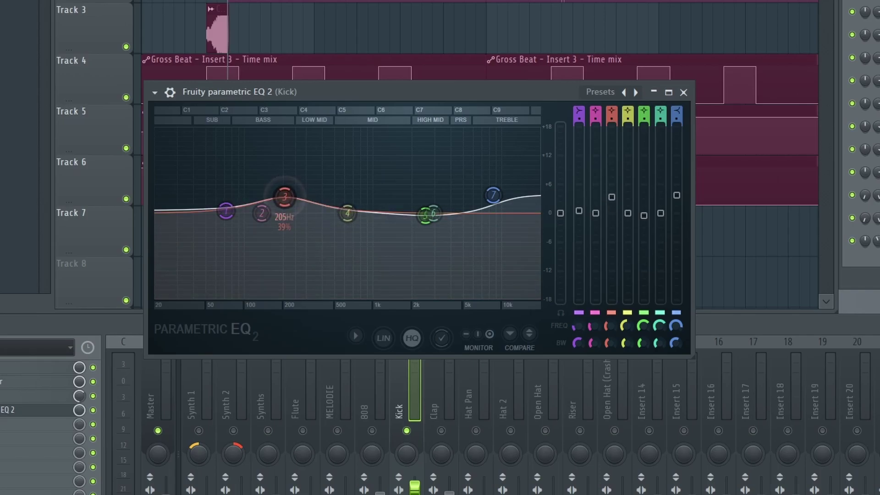
pyautogui.moveTo(306, 87); pyautogui.dragTo(423, 154)
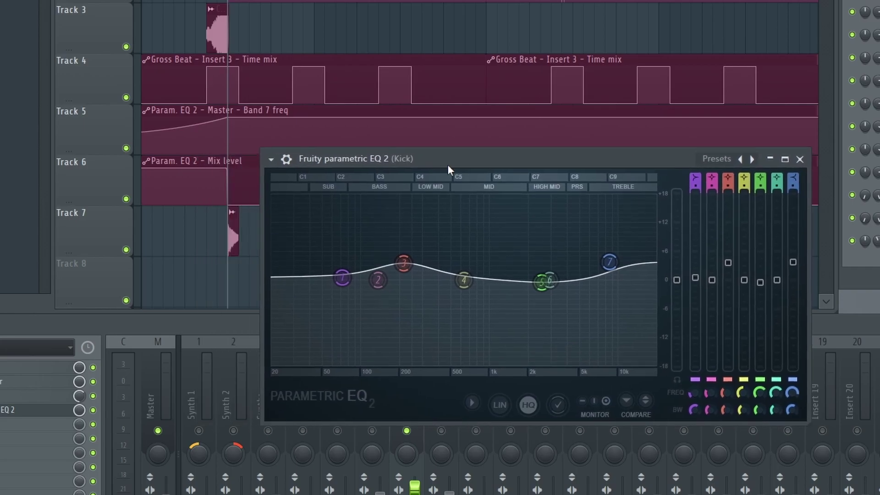
# Bring band 3 of the Kick's EQ back to flat at about 215 Hz and close the EQ
pyautogui.moveTo(403, 262)
pyautogui.mouseDown()
pyautogui.moveTo(403, 248)
pyautogui.moveTo(403, 305)
pyautogui.moveTo(404, 269)
pyautogui.moveTo(403, 295)
pyautogui.moveTo(403, 278)
pyautogui.mouseUp()
pyautogui.moveTo(728, 279); pyautogui.dragTo(728, 280)
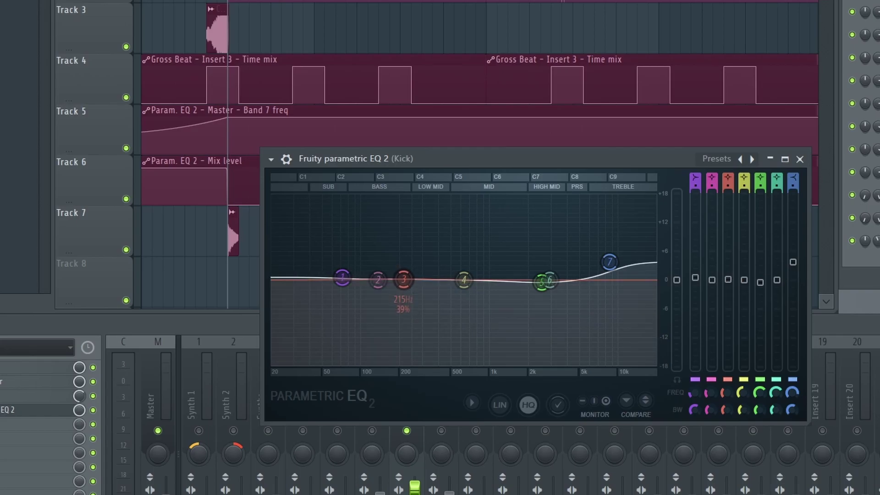
pyautogui.moveTo(655, 155); pyautogui.dragTo(622, 167)
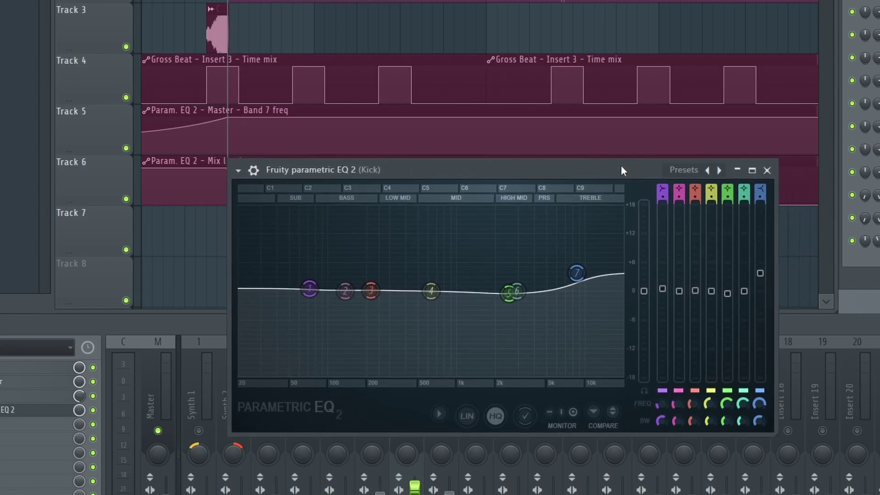
pyautogui.click(766, 171)
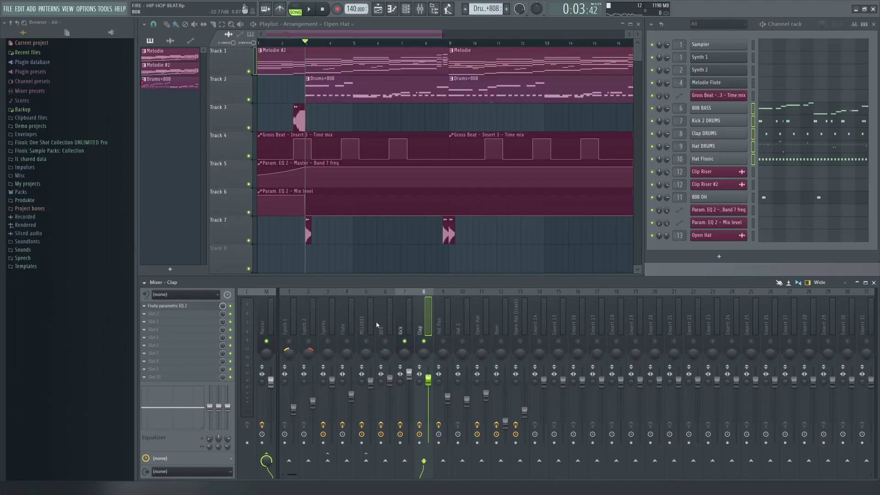
# Open the Clap's Fruity parametric EQ 2, nudge the treble gain of band 7 slightly up, and close the EQ
pyautogui.click(197, 307)
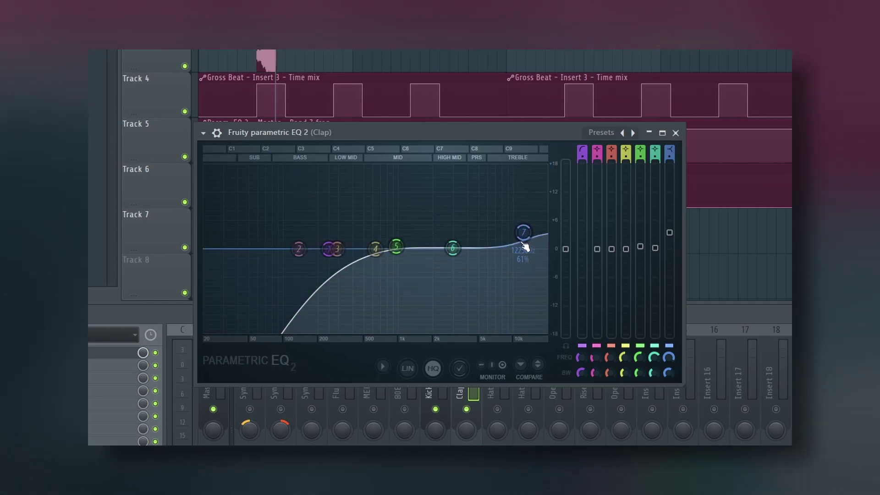
pyautogui.moveTo(670, 233)
pyautogui.mouseDown()
pyautogui.moveTo(669, 257)
pyautogui.moveTo(669, 230)
pyautogui.mouseUp()
pyautogui.click(675, 132)
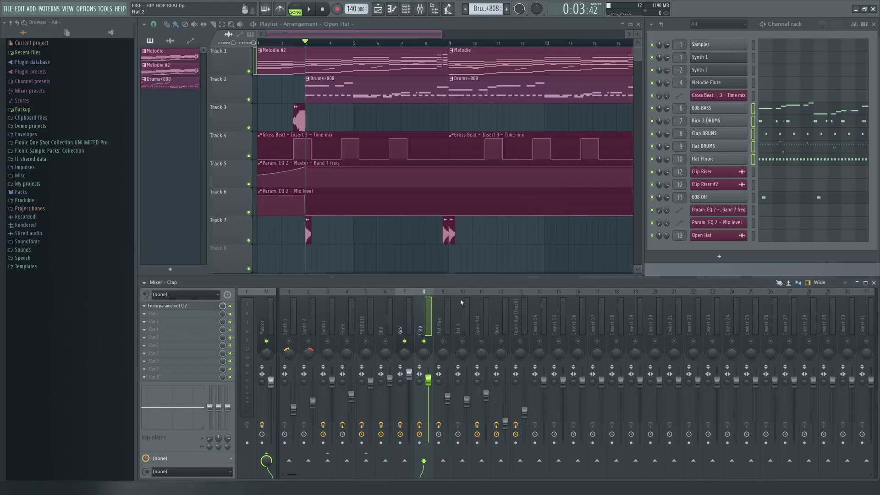
# Turn off the Clap, switch to the Hat Pan track and review the high-pass curve in its Fruity parametric EQ 2
pyautogui.click(424, 341)
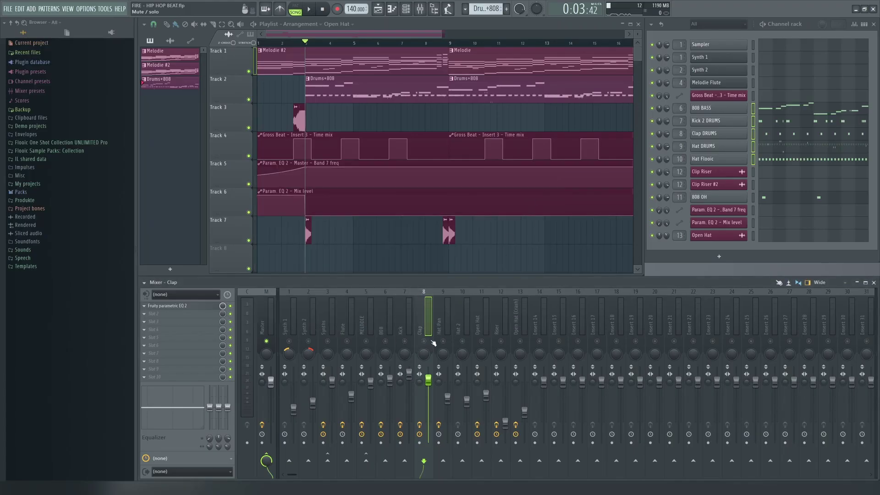
pyautogui.click(444, 325)
pyautogui.click(200, 306)
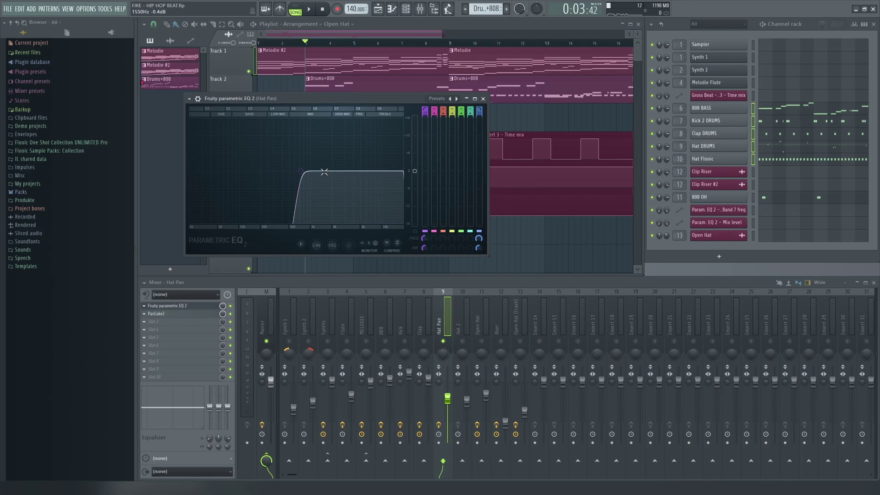
pyautogui.moveTo(379, 102); pyautogui.dragTo(512, 199)
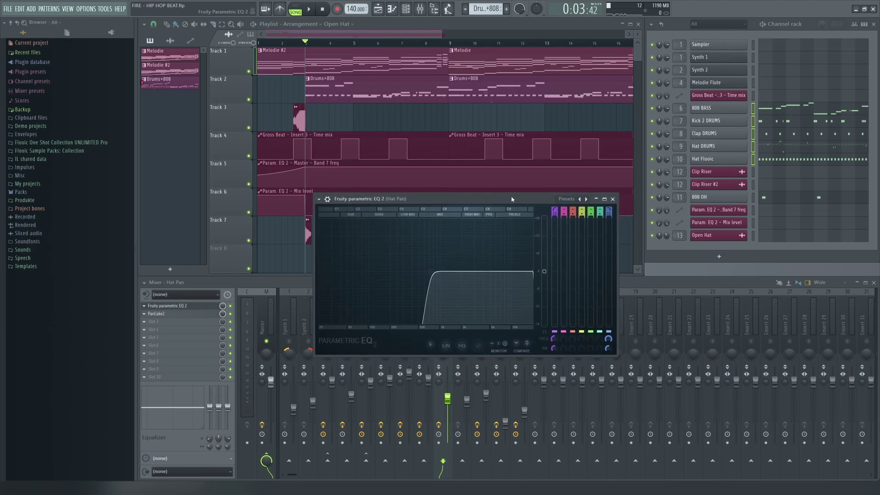
pyautogui.moveTo(506, 203); pyautogui.dragTo(538, 195)
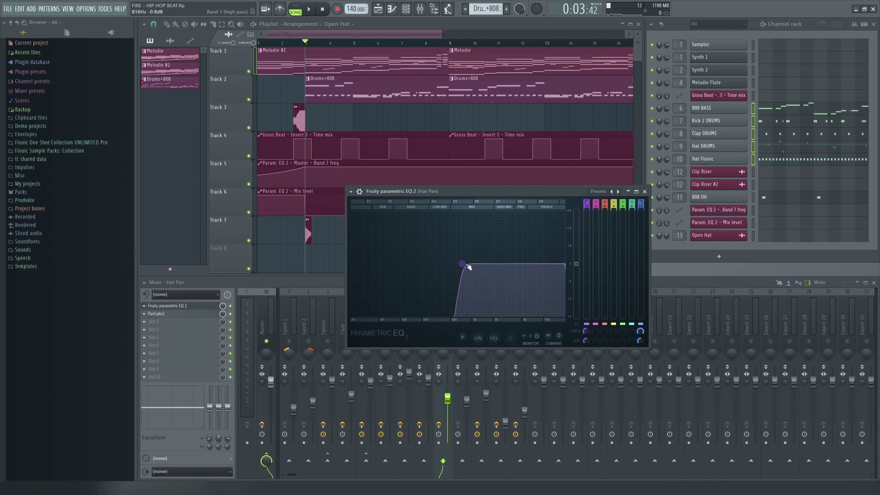
pyautogui.moveTo(442, 191); pyautogui.dragTo(473, 204)
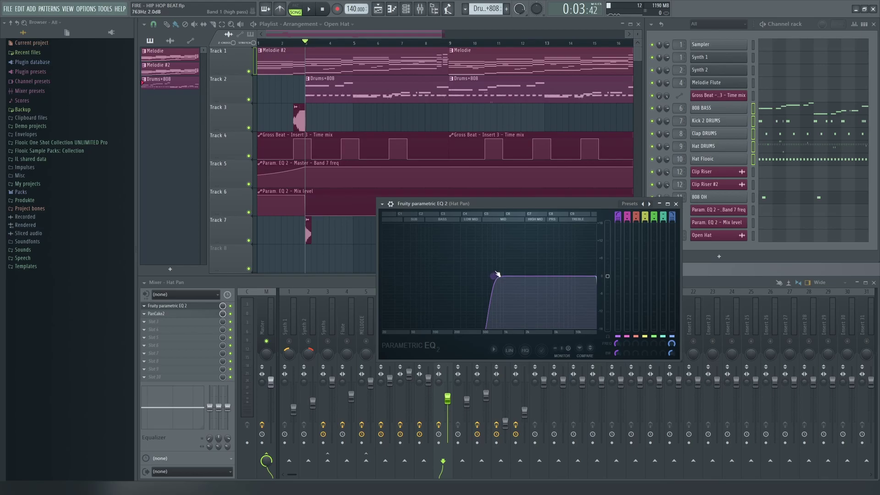
pyautogui.moveTo(473, 203); pyautogui.dragTo(457, 201)
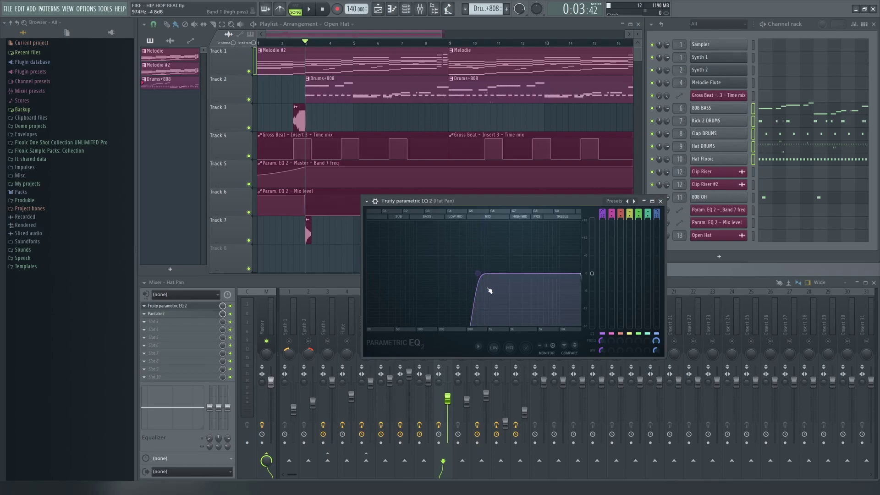
pyautogui.click(661, 201)
# Set the mix to 50% in the Hat Pan's PanCake2, close the plugin and audition the panning
pyautogui.click(186, 315)
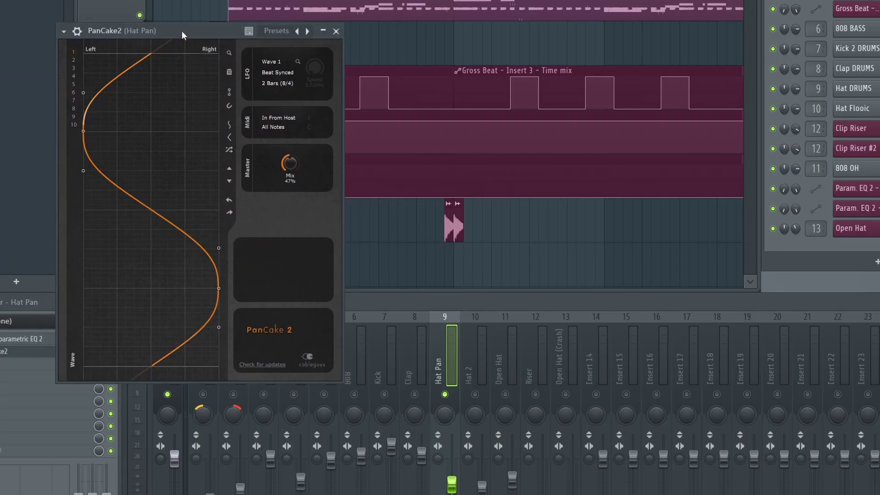
pyautogui.moveTo(286, 112); pyautogui.dragTo(456, 148)
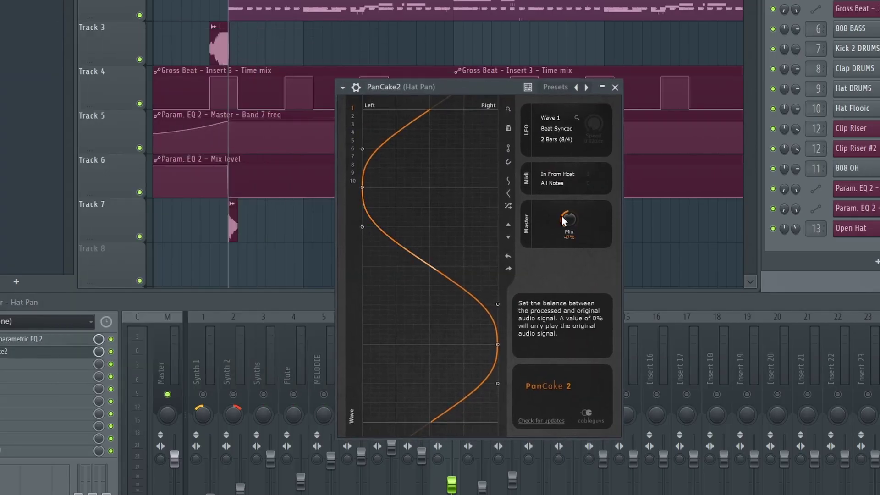
pyautogui.moveTo(563, 220); pyautogui.dragTo(562, 217)
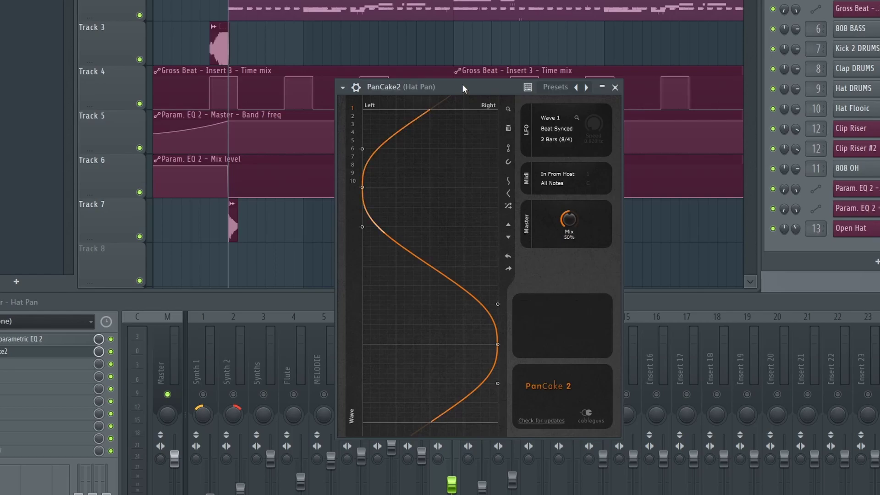
pyautogui.moveTo(456, 84); pyautogui.dragTo(511, 94)
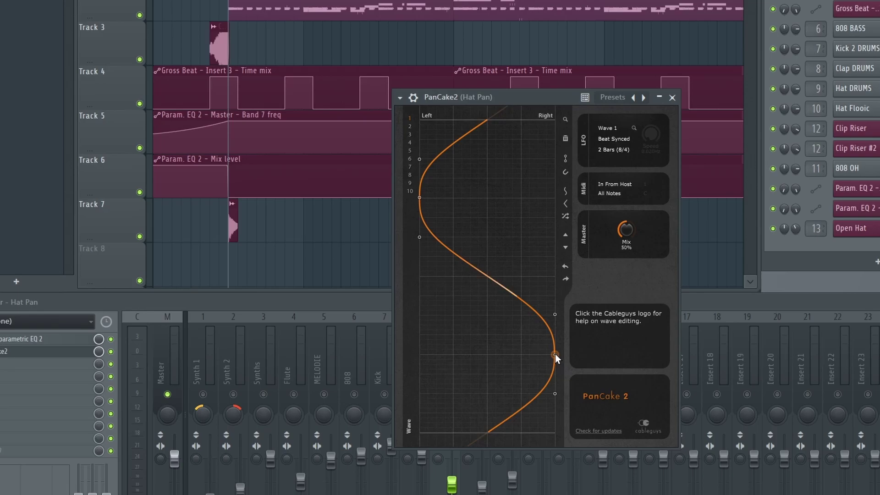
pyautogui.click(671, 97)
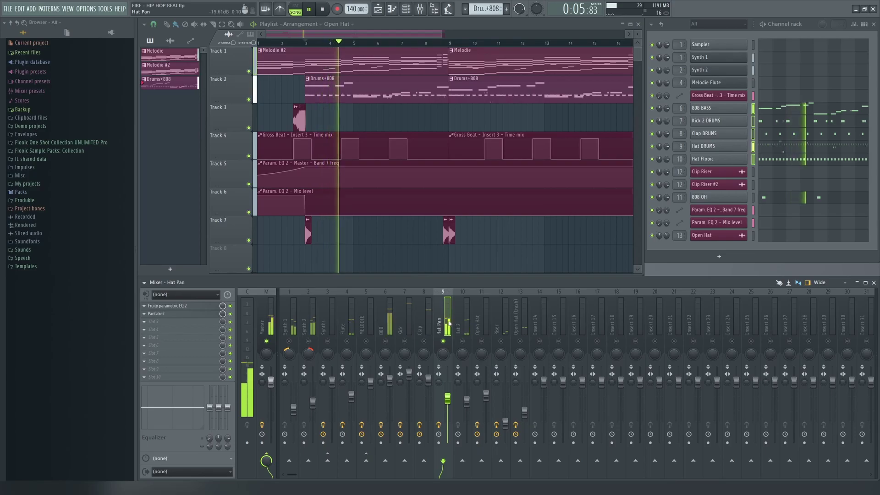
pyautogui.press('space')
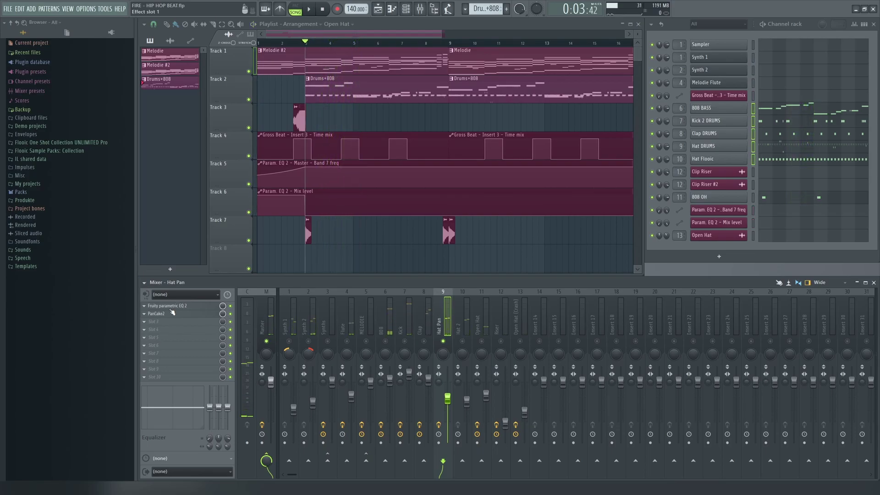
# Switch to the Hat 2 track and audition it together with Hat Pan
pyautogui.click(456, 340)
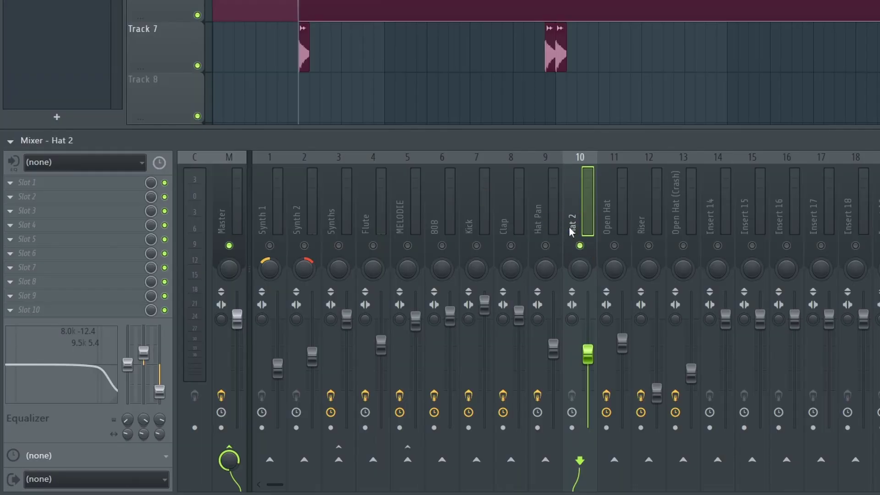
pyautogui.press('space')
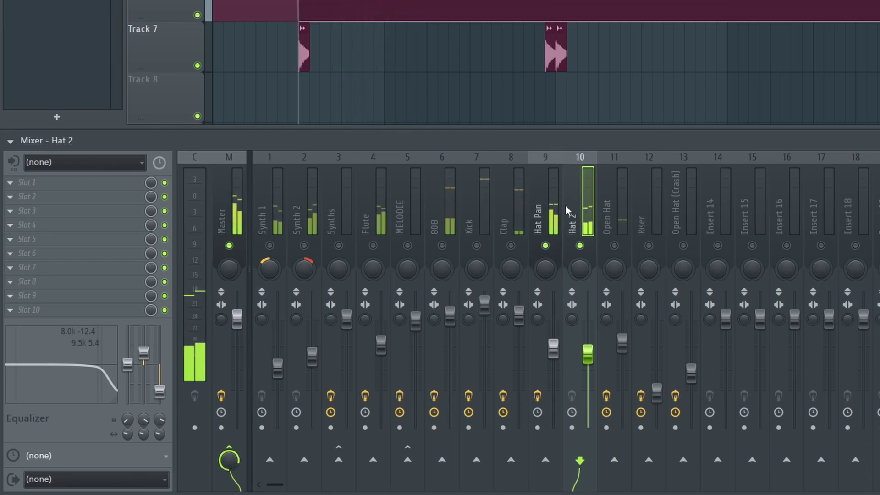
pyautogui.press('space')
pyautogui.press('space')
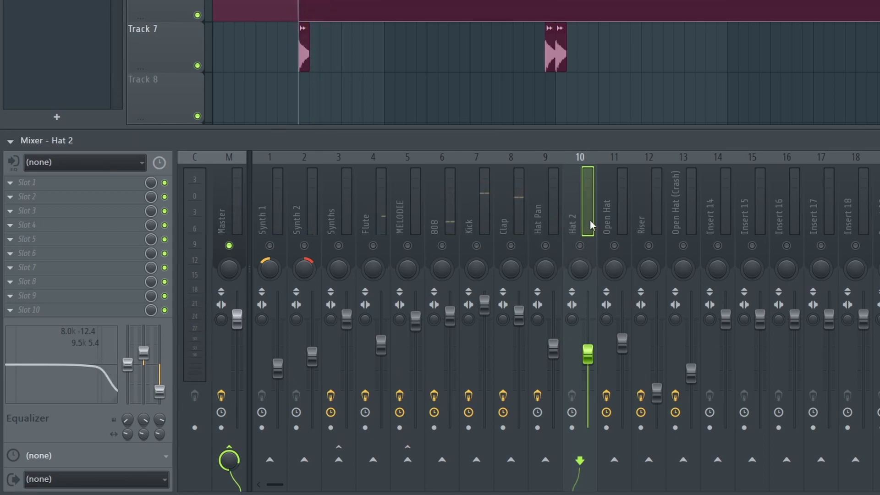
# Switch to the Open Hat track and follow the 808 OH notes in the piano roll during playback
pyautogui.click(607, 218)
pyautogui.scroll(4, 278, 83)
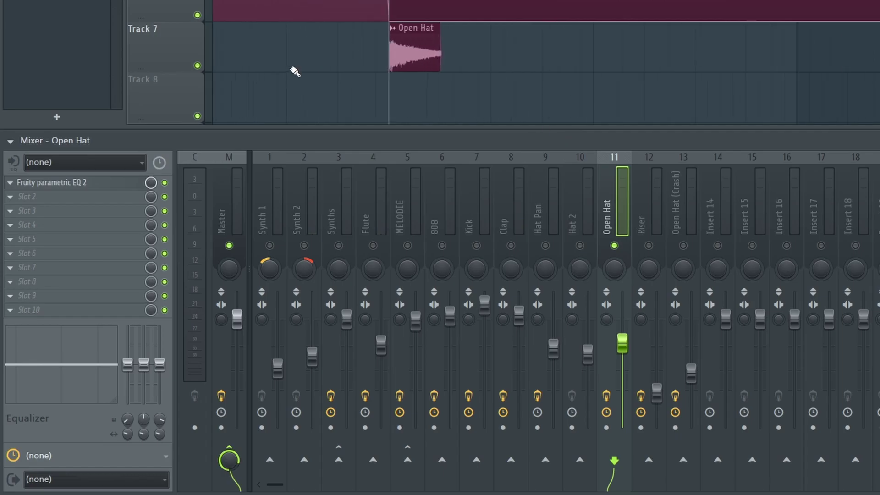
pyautogui.scroll(-3, 364, 64)
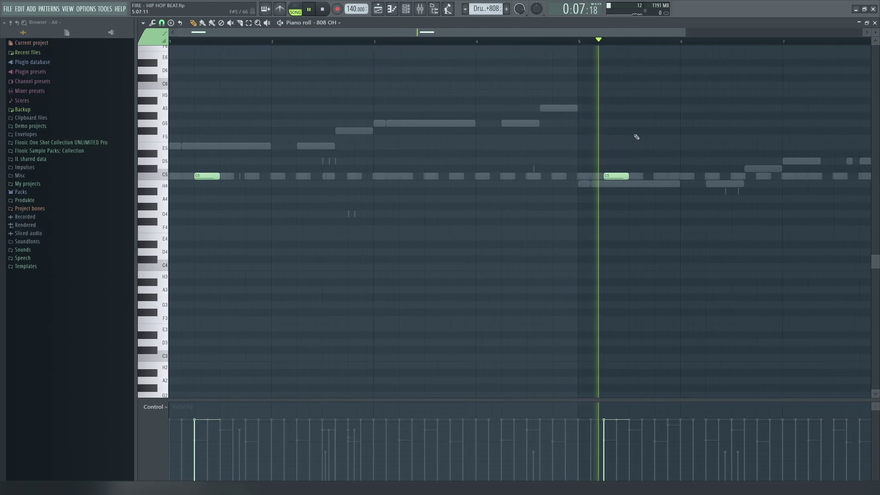
pyautogui.scroll(-2, 342, 161)
pyautogui.press('space')
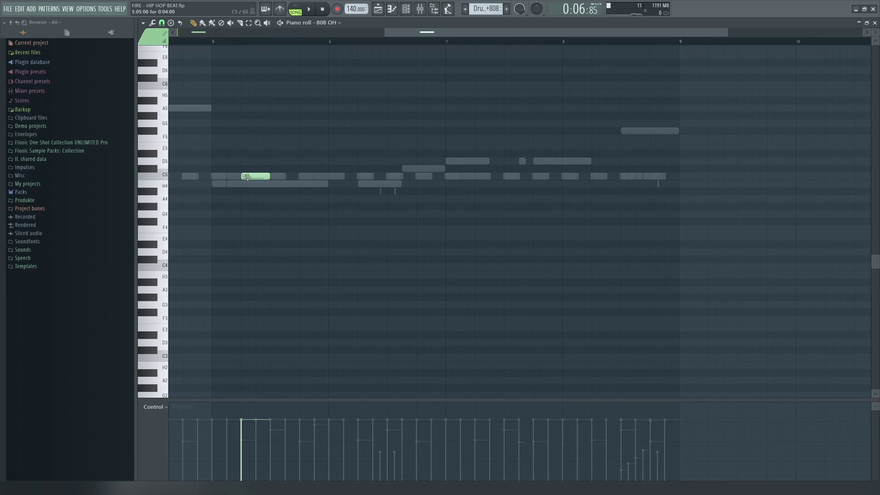
# Reopen the 808 OH piano roll from the channel rack, check the first open hat note and close it
pyautogui.click(874, 22)
pyautogui.click(778, 198)
pyautogui.scroll(2, 236, 181)
pyautogui.click(240, 176)
pyautogui.click(875, 22)
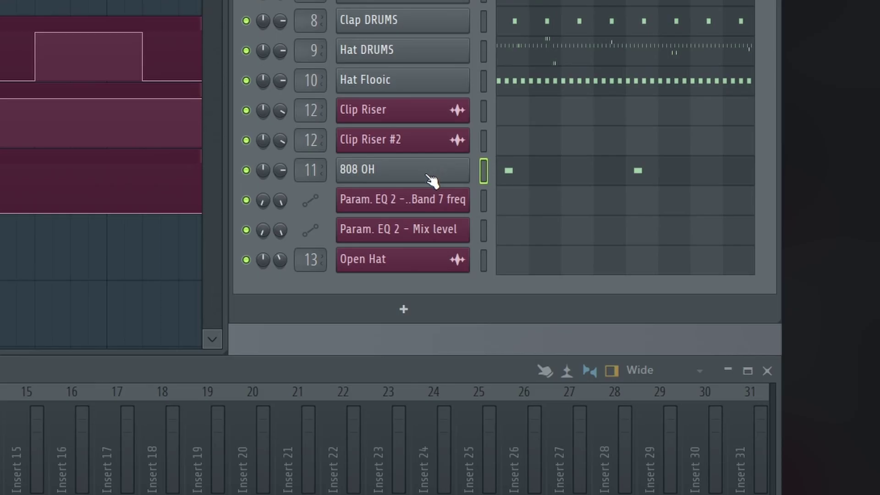
# Open the 808 OH channel settings and review its sample page and volume envelope
pyautogui.rightClick(729, 205)
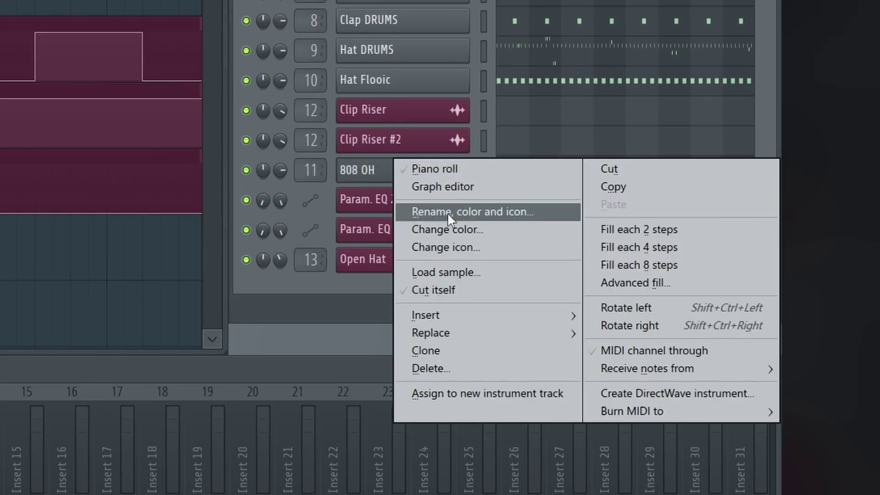
pyautogui.click(351, 170)
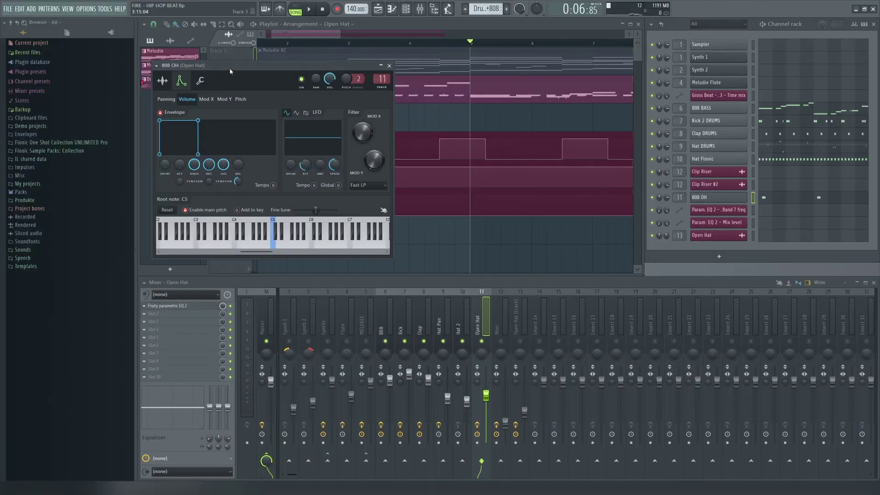
pyautogui.moveTo(231, 71); pyautogui.dragTo(398, 132)
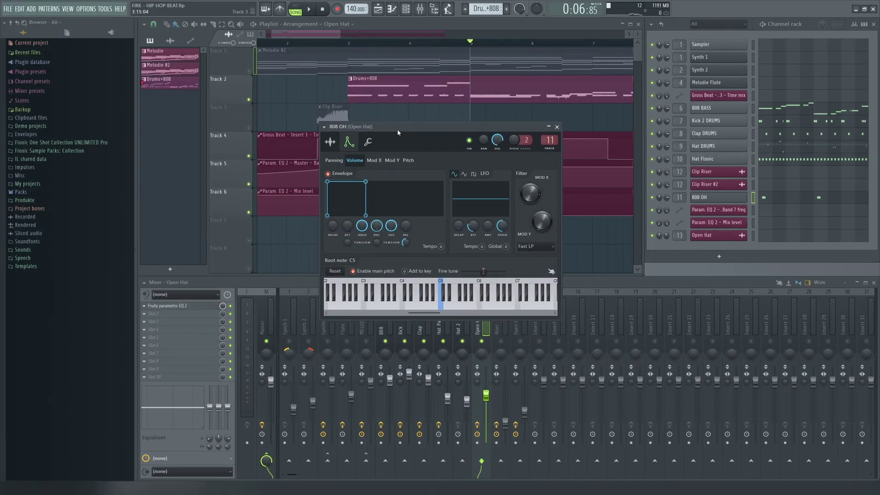
pyautogui.click(333, 143)
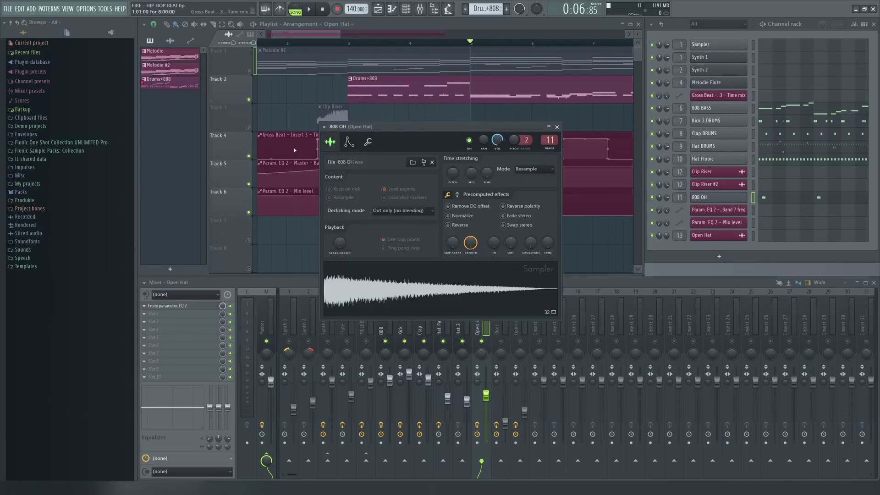
pyautogui.click(348, 144)
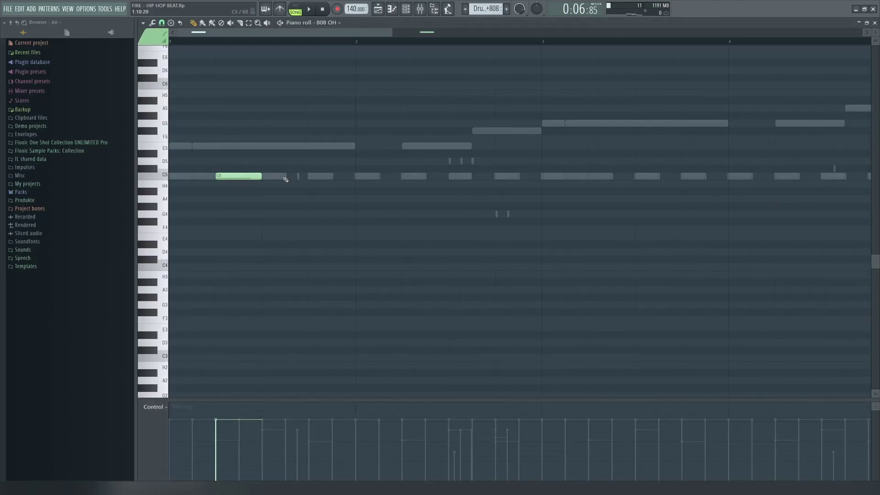
# Examine the placement of the first open hat note in bar 1 of the 808 OH piano roll
pyautogui.click(285, 179)
pyautogui.rightClick(286, 177)
pyautogui.moveTo(256, 155); pyautogui.dragTo(238, 181)
pyautogui.scroll(1, 195, 174)
pyautogui.scroll(3, 197, 173)
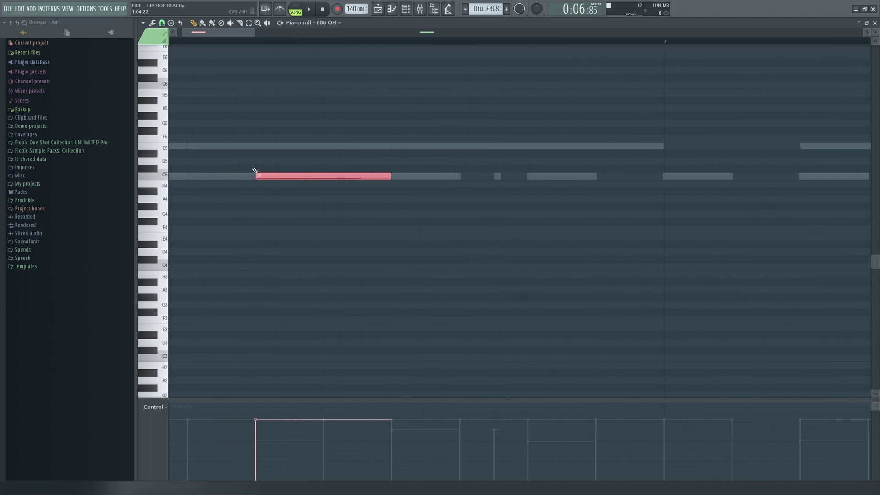
pyautogui.scroll(-3, 253, 170)
pyautogui.click(260, 168)
pyautogui.rightClick(259, 169)
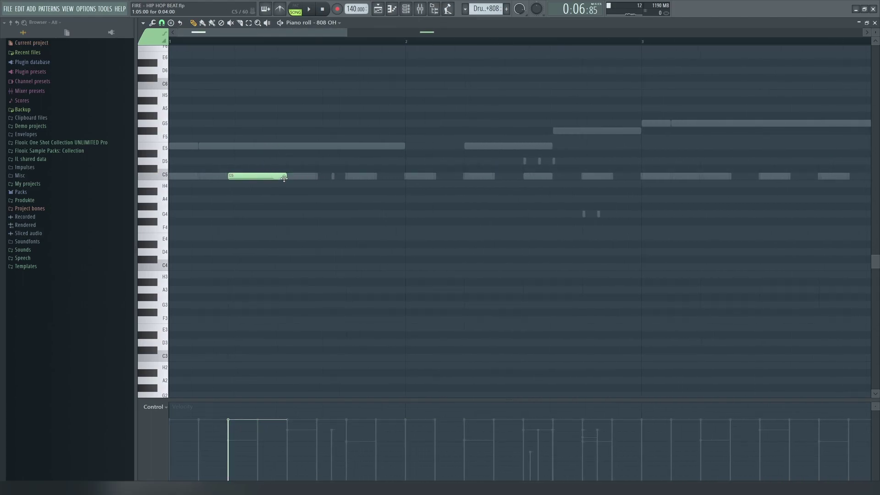
pyautogui.scroll(-5, 288, 178)
pyautogui.scroll(3, 170, 179)
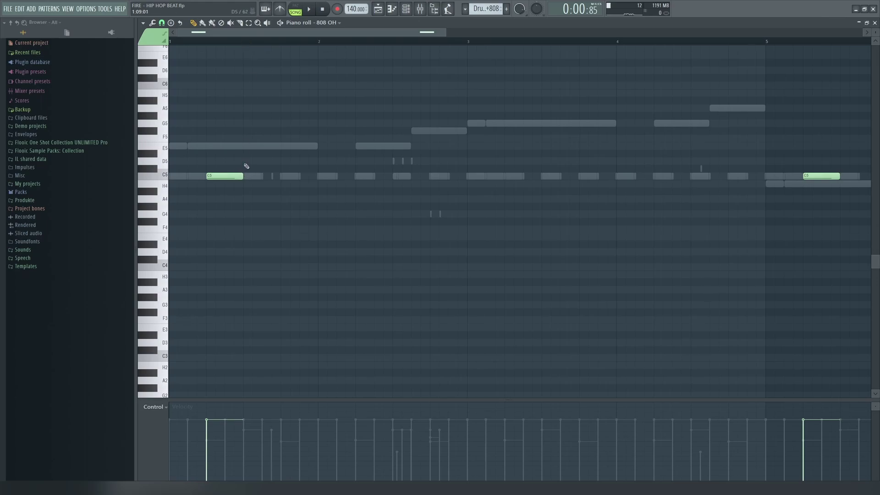
# Switch playback to pattern mode and select both open hat notes in the 808 OH piano roll to check their placement
pyautogui.press('l')
pyautogui.scroll(3, 309, 118)
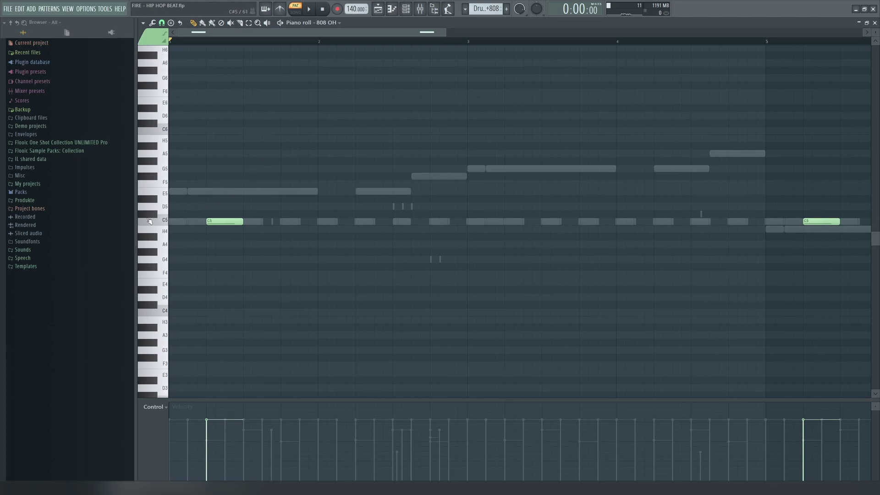
pyautogui.scroll(2, 149, 222)
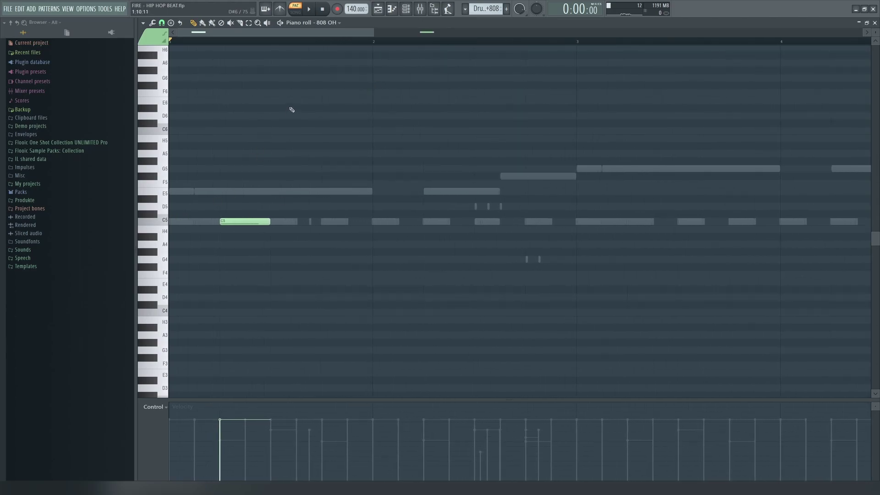
pyautogui.scroll(-1, 356, 68)
pyautogui.moveTo(283, 196); pyautogui.dragTo(242, 248)
pyautogui.scroll(-4, 259, 207)
pyautogui.hotkey('ctrl', 'a')
pyautogui.scroll(4, 508, 223)
pyautogui.scroll(5, 506, 224)
pyautogui.scroll(-3, 465, 169)
pyautogui.scroll(1, 471, 177)
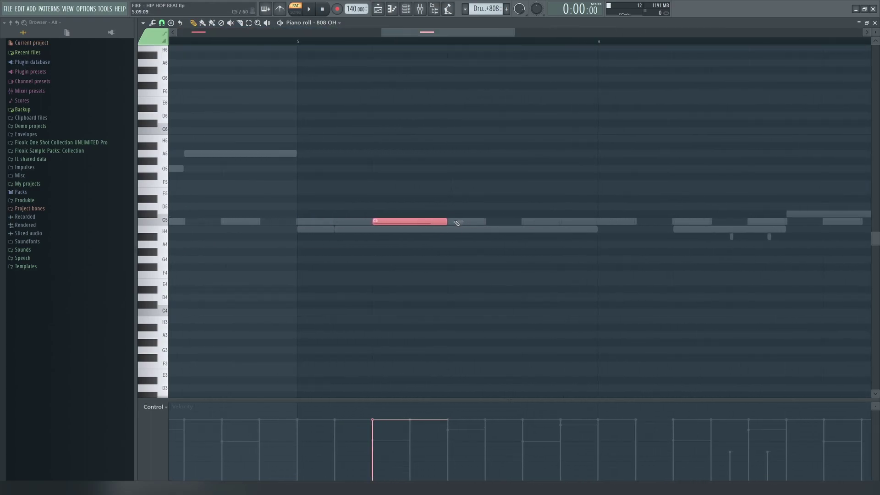
pyautogui.scroll(-7, 437, 133)
pyautogui.scroll(4, 262, 69)
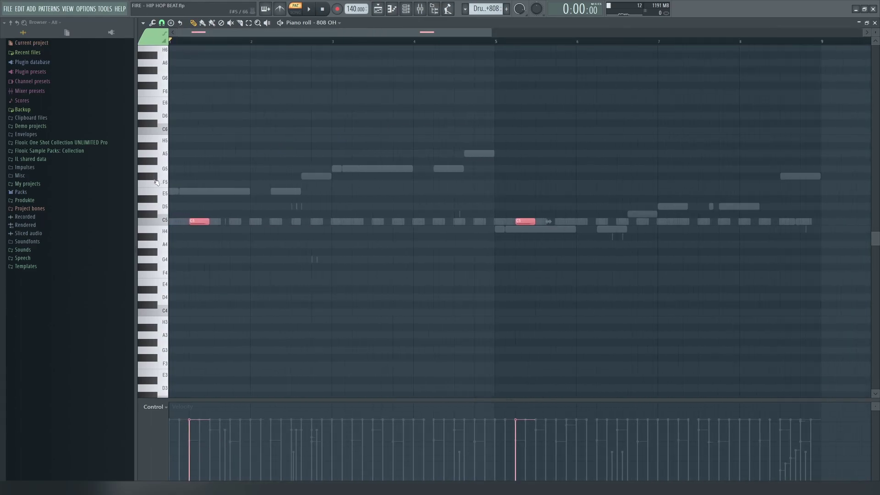
# Mark a time range from bar 2 into bar 4 in the piano roll and replace it with a shorter one
pyautogui.moveTo(320, 44); pyautogui.dragTo(712, 73)
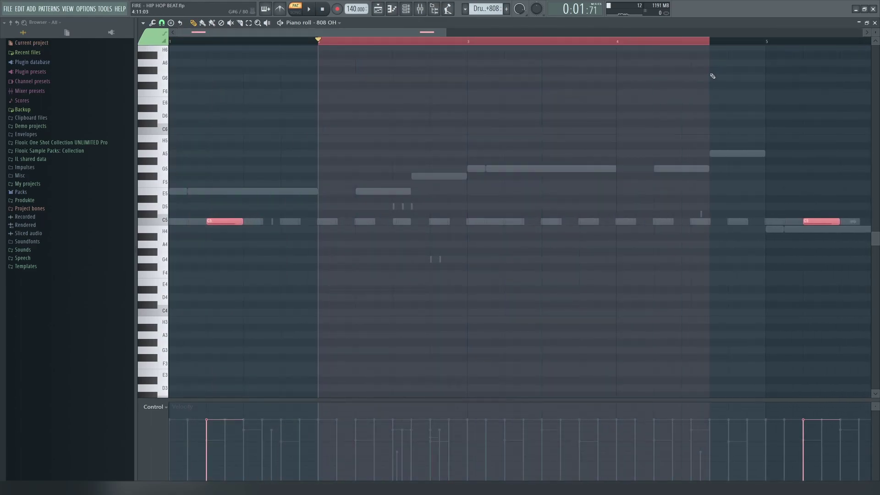
pyautogui.scroll(-2, 734, 96)
pyautogui.scroll(3, 733, 97)
pyautogui.click(457, 40)
pyautogui.moveTo(458, 41); pyautogui.dragTo(527, 44)
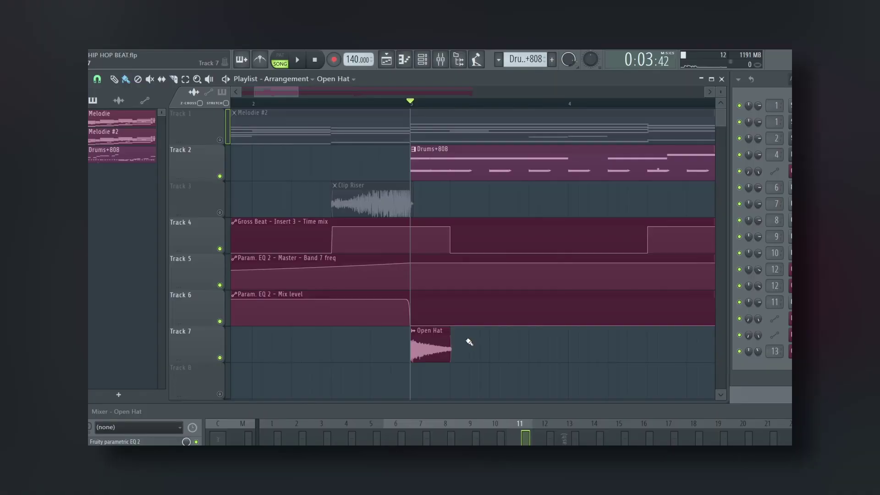
# Mark a time range over the Open Hat clip at bar 3 in the playlist, clear it and place the playhead just before the clip
pyautogui.scroll(3, 370, 351)
pyautogui.scroll(2, 369, 351)
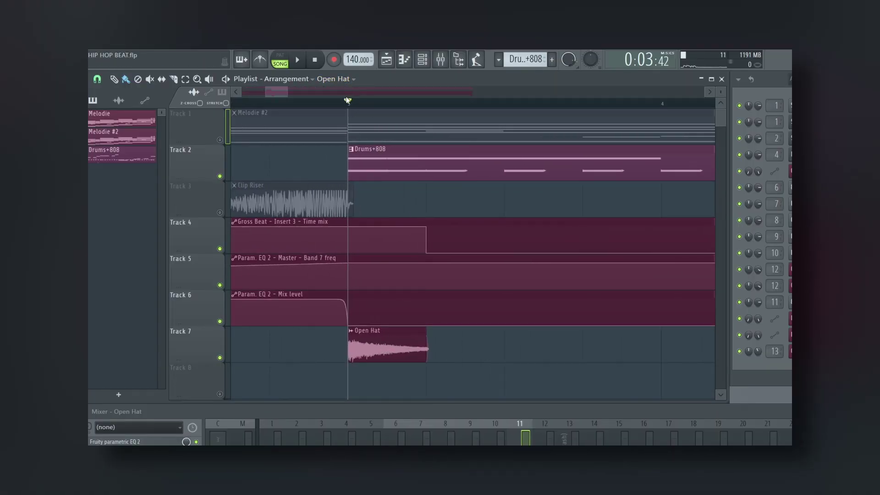
pyautogui.moveTo(349, 106); pyautogui.dragTo(452, 112)
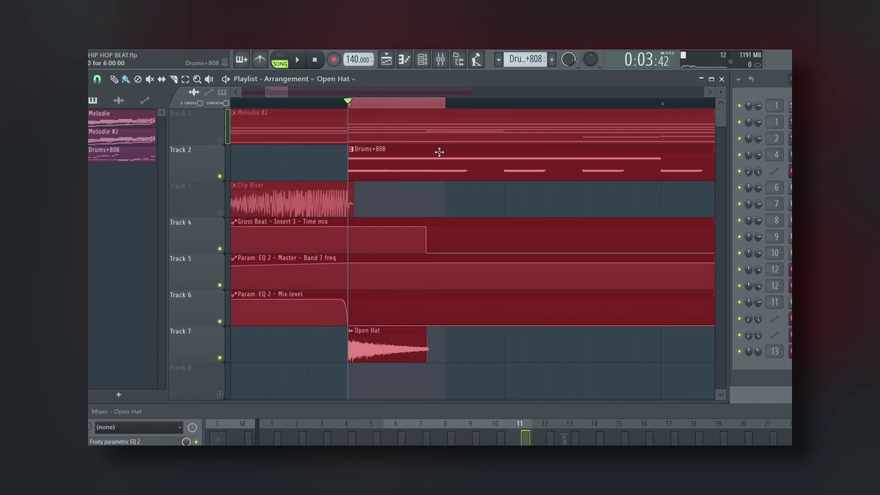
pyautogui.scroll(-3, 440, 151)
pyautogui.click(395, 106)
pyautogui.click(395, 107)
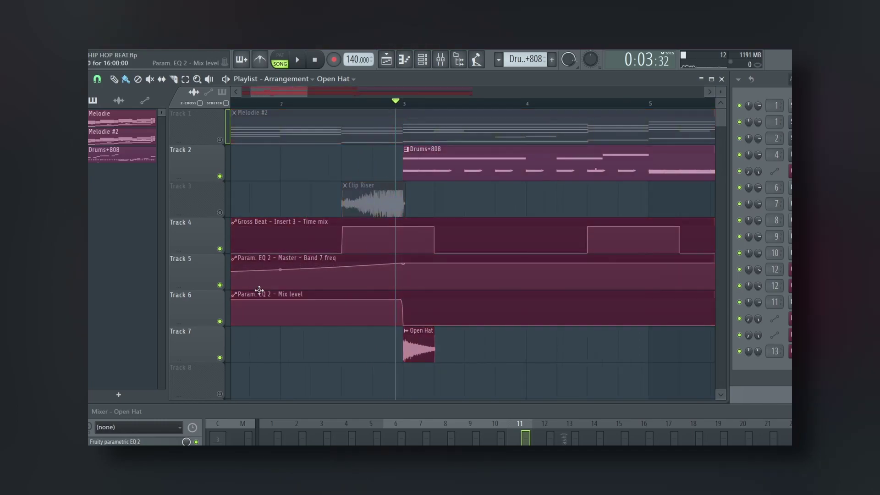
# Select the Master track, turn on all playlist tracks except the Track 1 melody, and audition from the Clip Riser
pyautogui.click(248, 441)
pyautogui.click(550, 440)
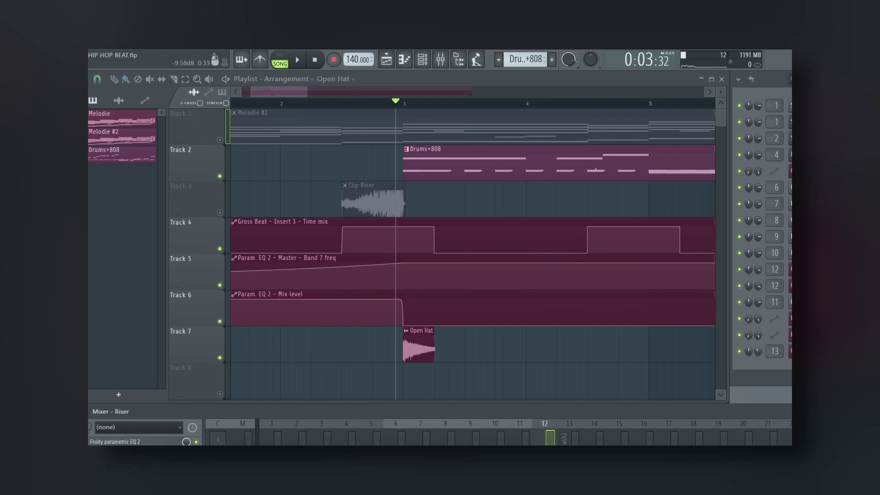
pyautogui.click(248, 437)
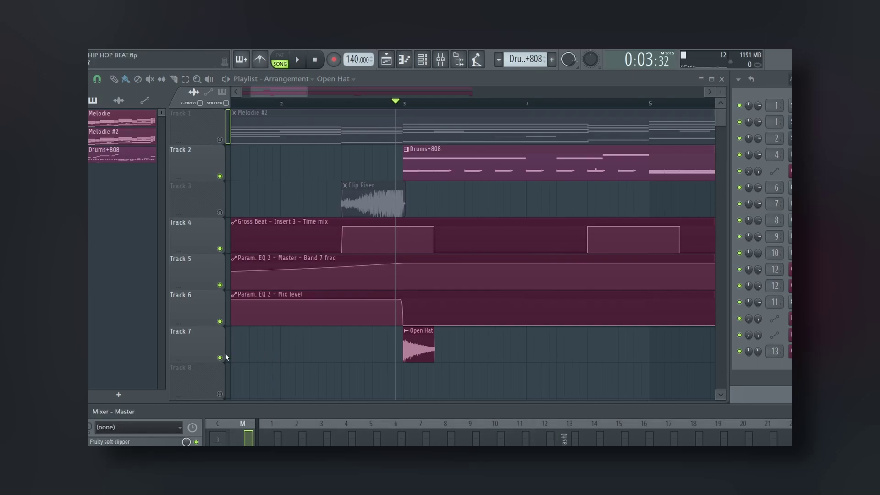
pyautogui.click(220, 213)
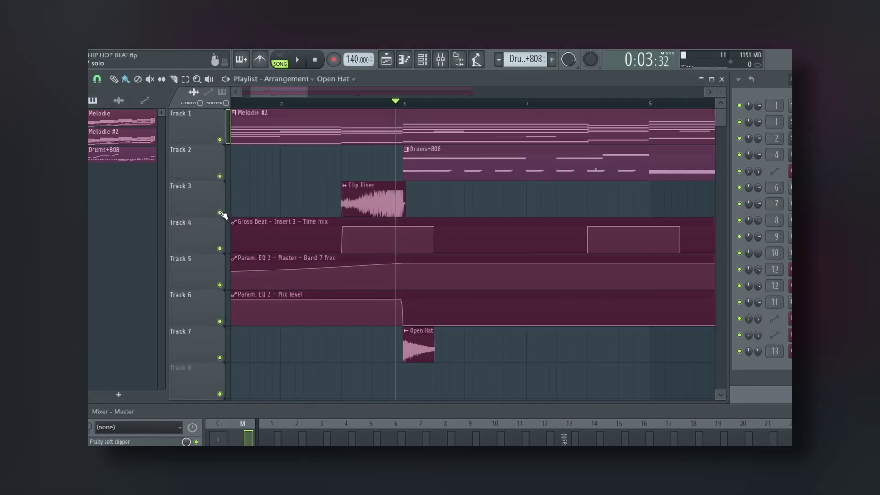
pyautogui.click(220, 139)
pyautogui.click(348, 105)
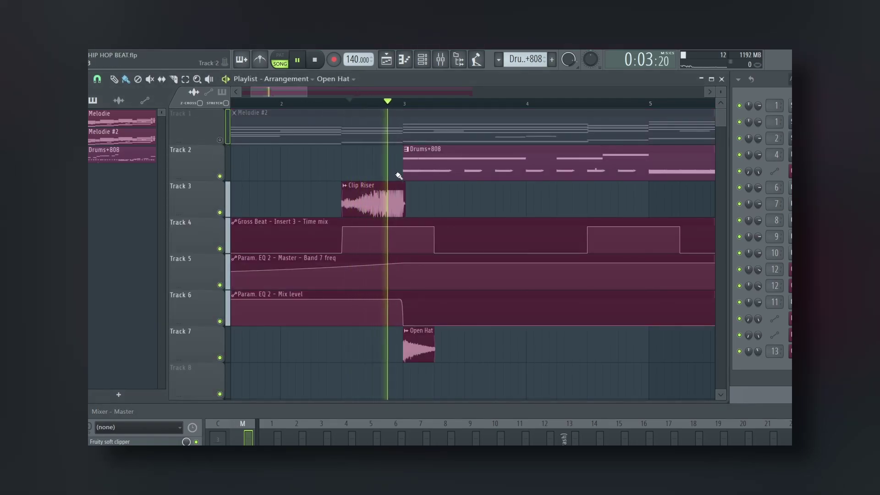
pyautogui.scroll(-6, 396, 220)
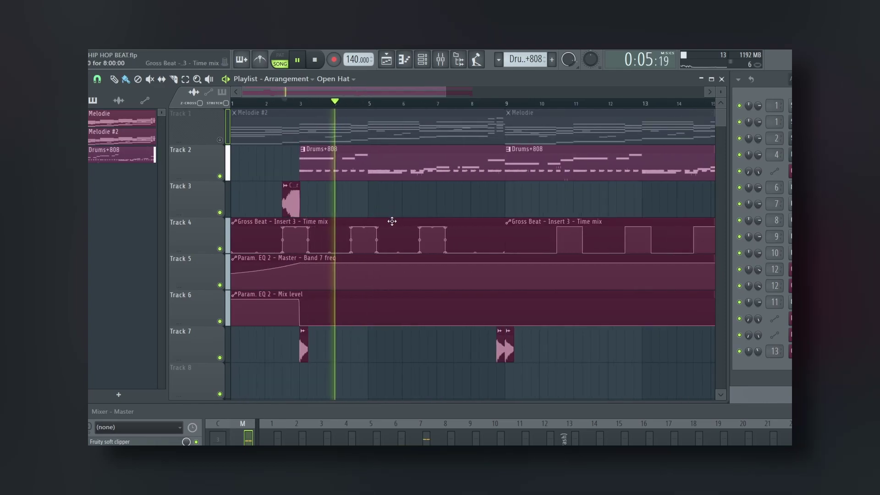
pyautogui.press('space')
# Examine the two adjacent Open Hat clips around bar 9 on Track 7 and audition them from the middle of bar 8
pyautogui.scroll(2, 438, 293)
pyautogui.scroll(3, 420, 306)
pyautogui.moveTo(398, 345); pyautogui.dragTo(523, 348)
pyautogui.keyDown('ctrl'); pyautogui.click(378, 354); pyautogui.keyUp('ctrl')
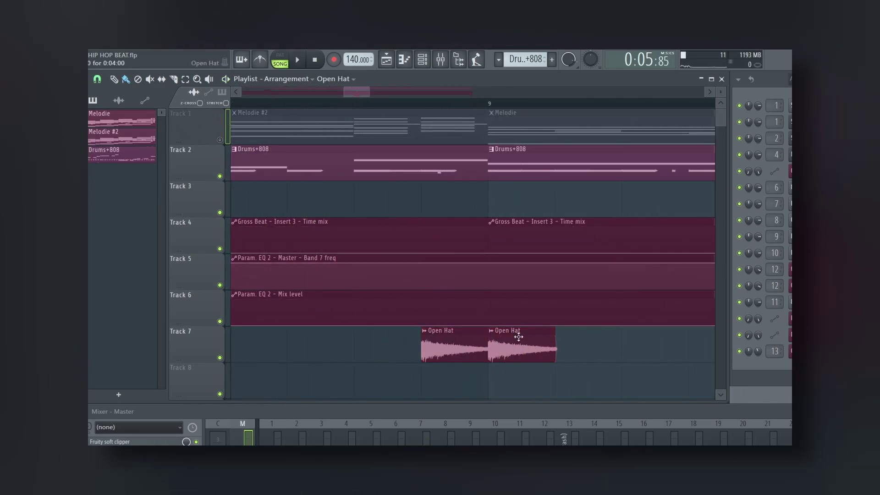
pyautogui.scroll(-3, 418, 321)
pyautogui.click(388, 101)
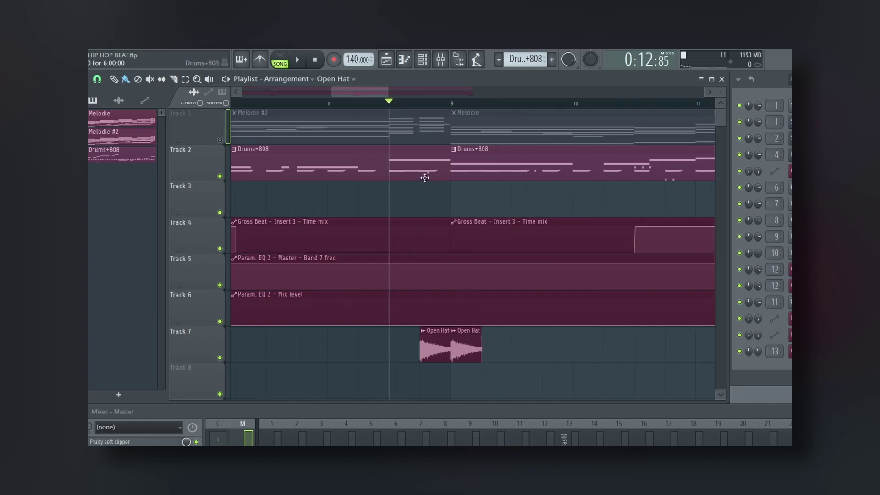
pyautogui.scroll(3, 429, 274)
pyautogui.moveTo(411, 344); pyautogui.dragTo(566, 349)
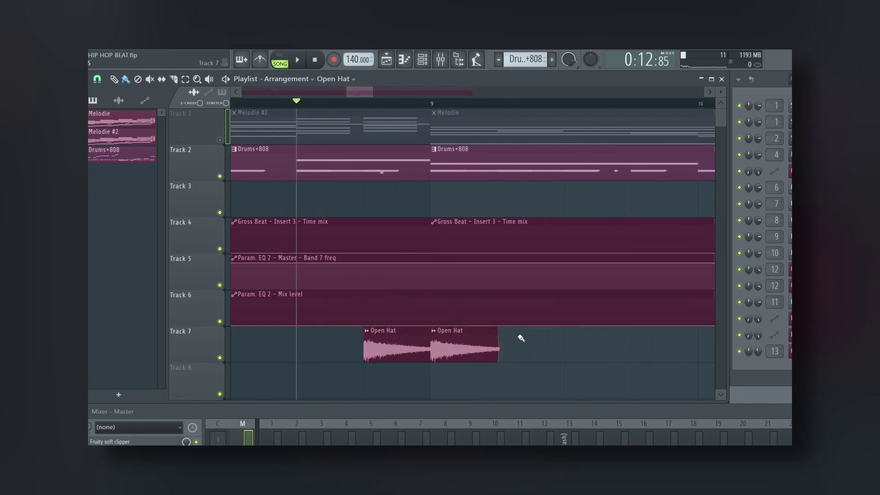
pyautogui.scroll(-3, 529, 341)
pyautogui.press('space')
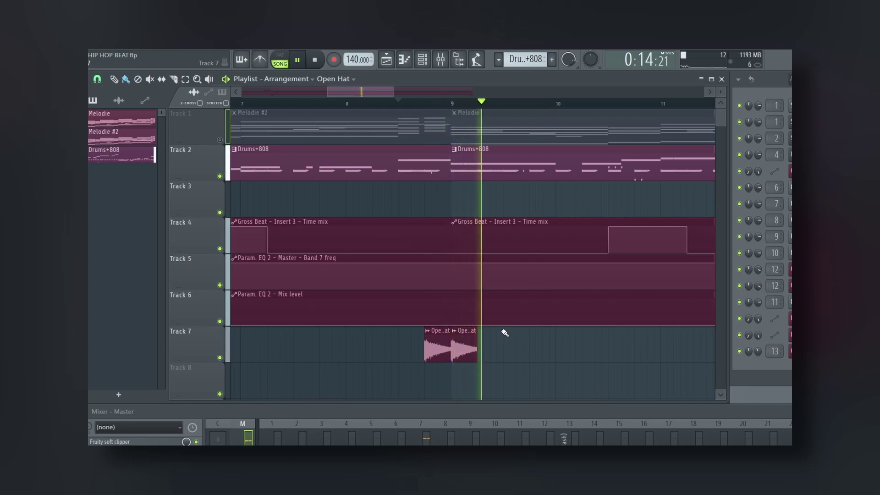
pyautogui.press('space')
pyautogui.scroll(-4, 492, 339)
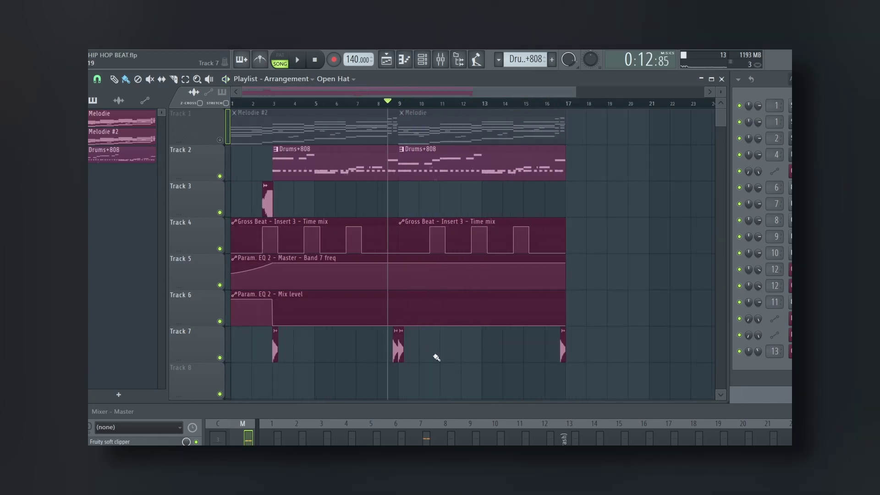
pyautogui.scroll(6, 257, 320)
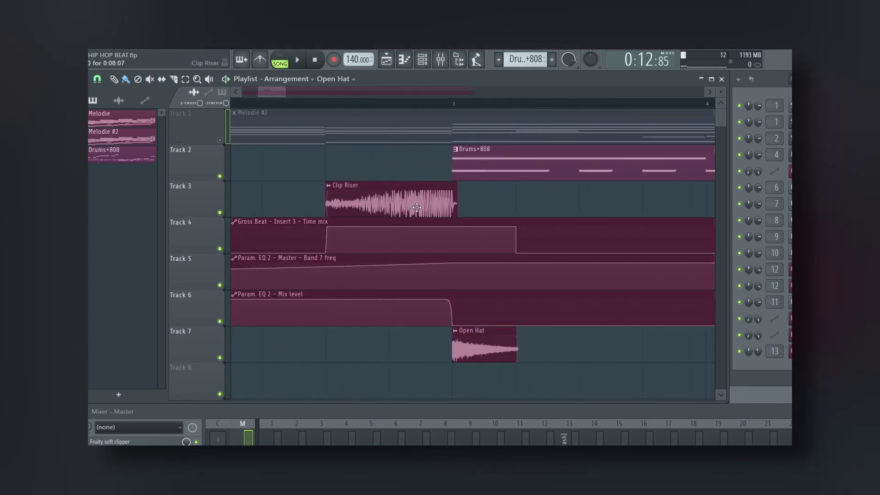
pyautogui.scroll(4, 430, 195)
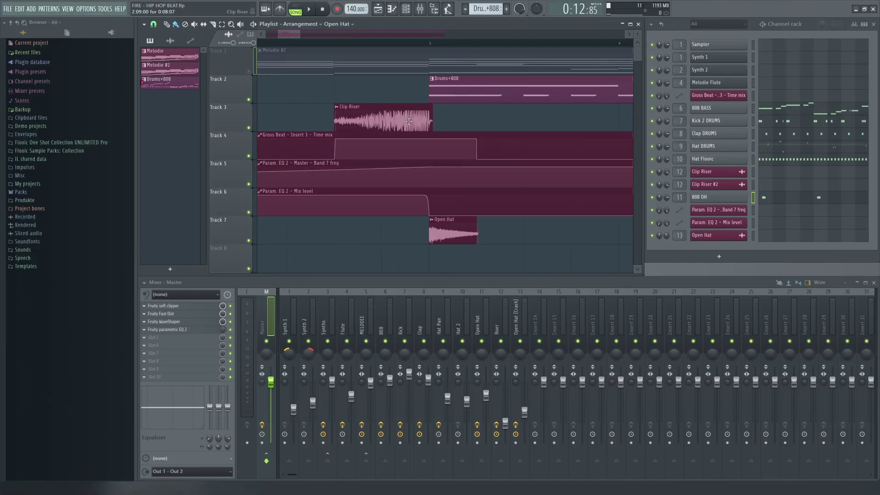
pyautogui.click(409, 121)
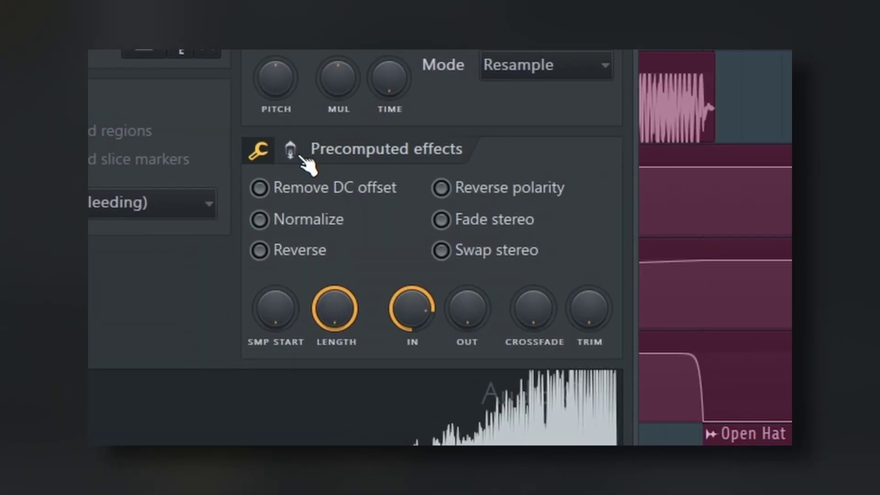
pyautogui.click(294, 152)
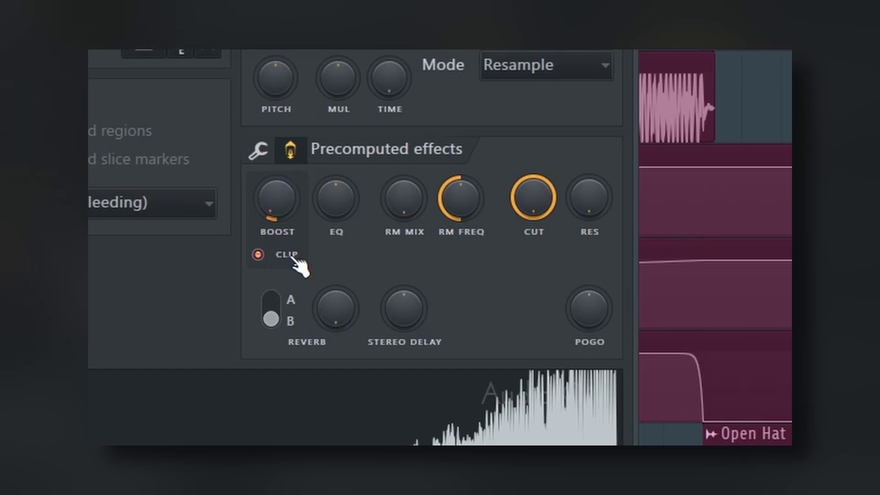
# Try a slightly higher boost on the Clip Riser and turn it back down
pyautogui.moveTo(273, 209); pyautogui.dragTo(274, 195)
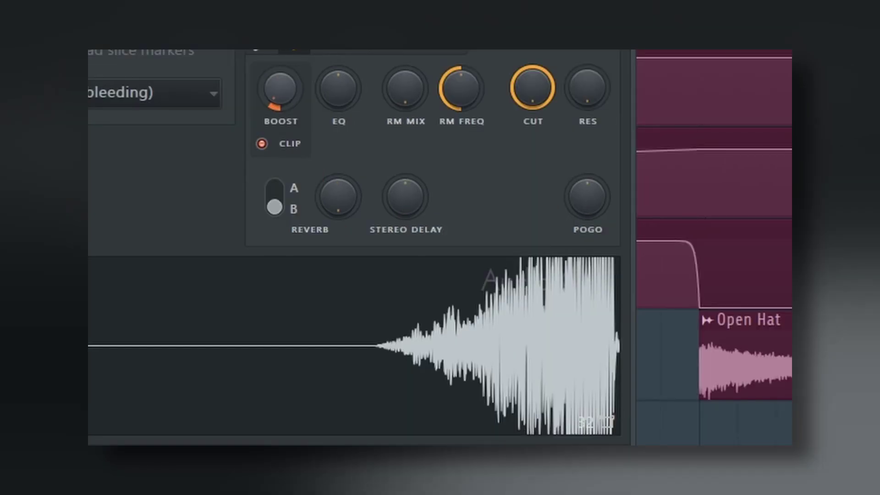
pyautogui.moveTo(273, 195); pyautogui.dragTo(273, 206)
pyautogui.moveTo(279, 88); pyautogui.dragTo(280, 89)
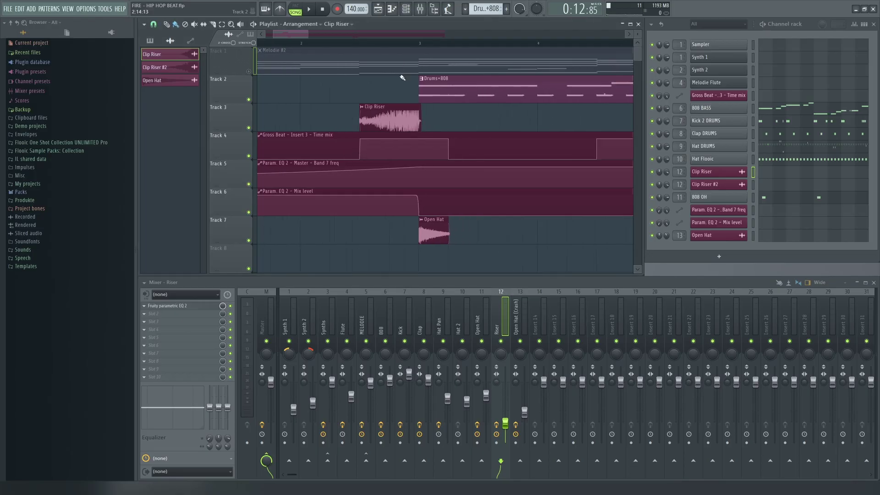
# Audition the Clip Riser and the beat's entry from the middle of bar 2
pyautogui.click(337, 45)
pyautogui.press('space')
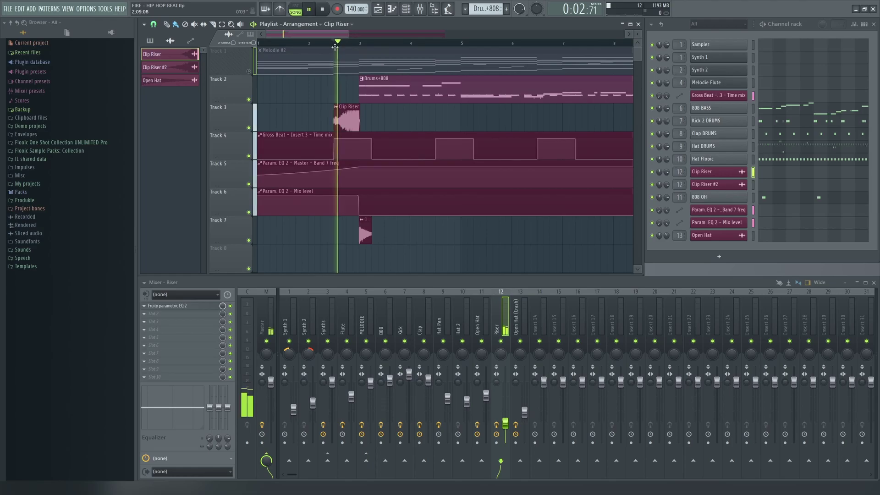
pyautogui.scroll(-3, 310, 95)
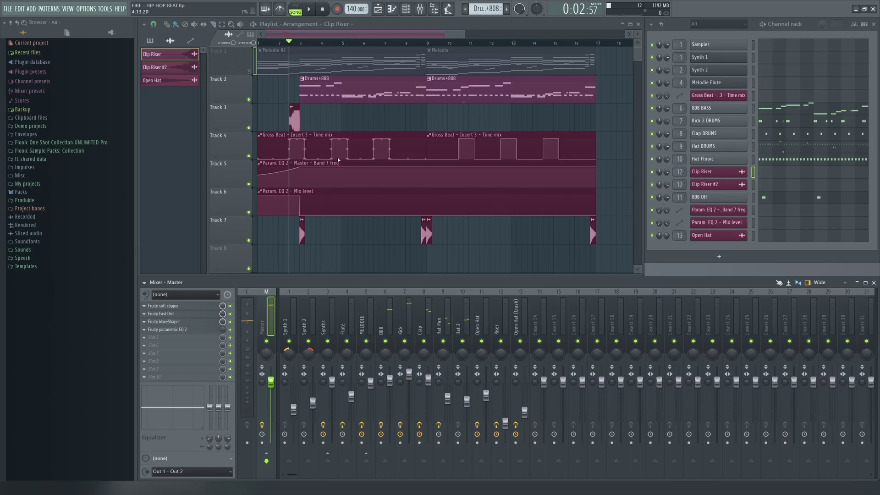
# Solo the Track 1 melody in the playlist and list the project's patterns in the picker
pyautogui.rightClick(249, 71)
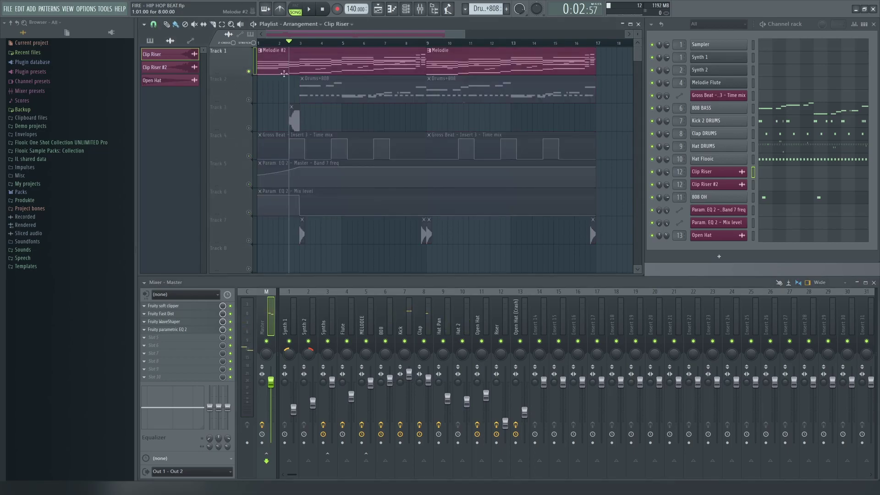
pyautogui.moveTo(261, 90)
pyautogui.mouseDown()
pyautogui.moveTo(535, 230)
pyautogui.moveTo(607, 233)
pyautogui.moveTo(274, 80)
pyautogui.mouseUp()
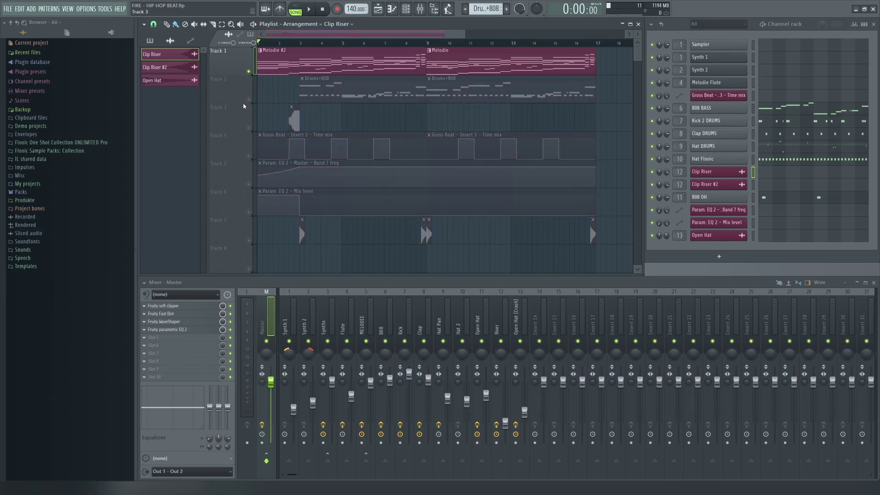
pyautogui.scroll(2, 222, 130)
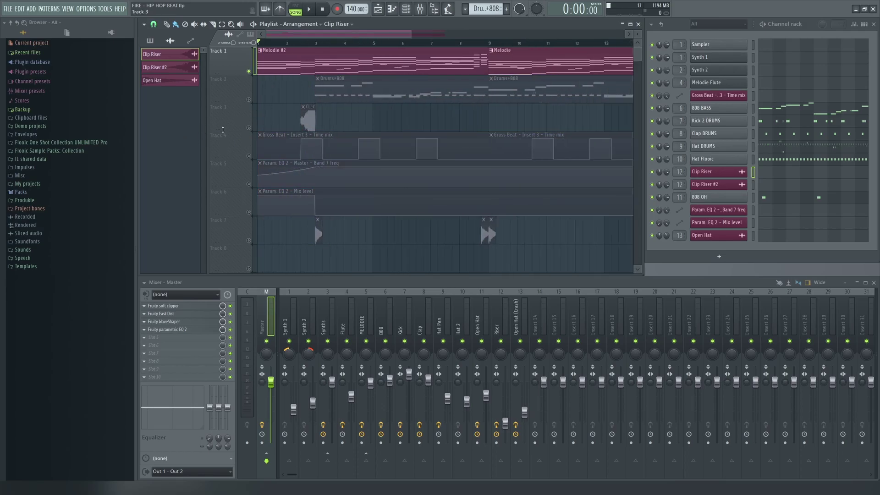
pyautogui.scroll(-1, 278, 88)
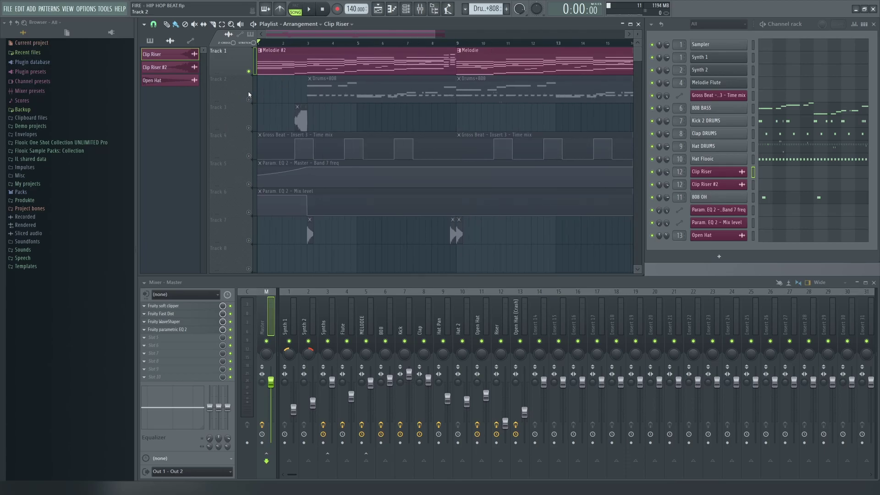
pyautogui.click(150, 40)
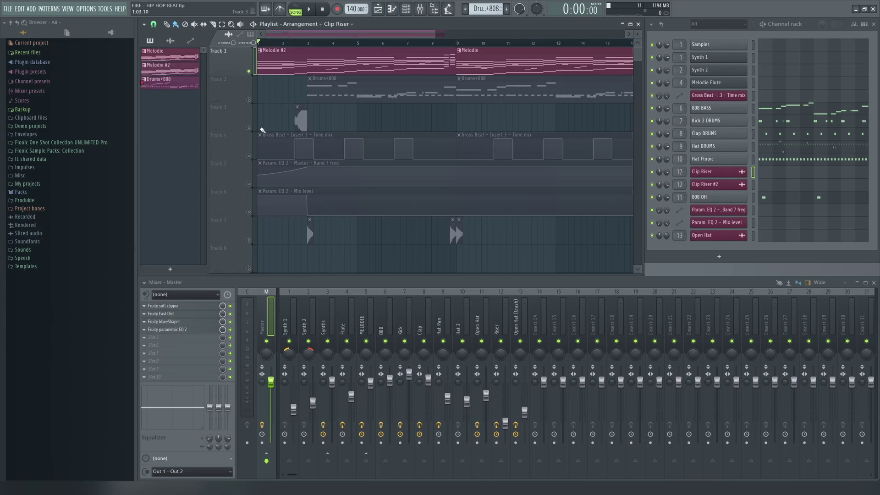
# Turn on the automation on Tracks 4, 5 and 6 and audition the melody from the start
pyautogui.rightClick(248, 156)
pyautogui.click(249, 184)
pyautogui.click(249, 212)
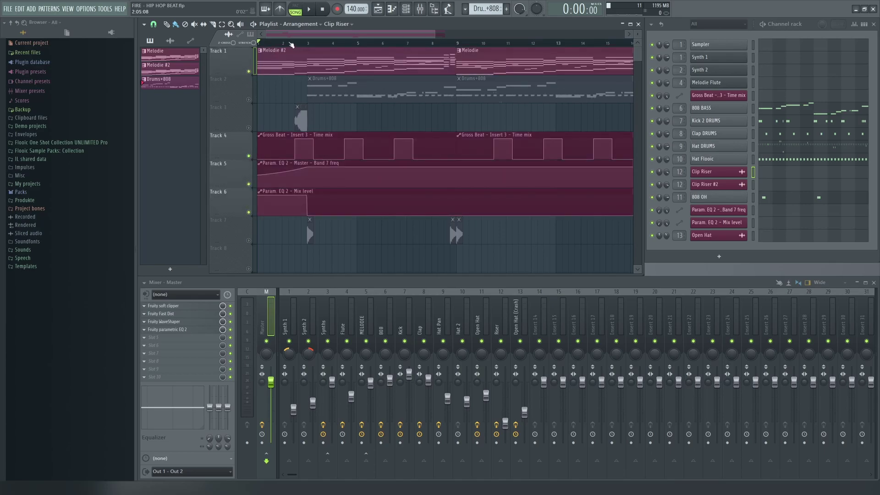
pyautogui.press('space')
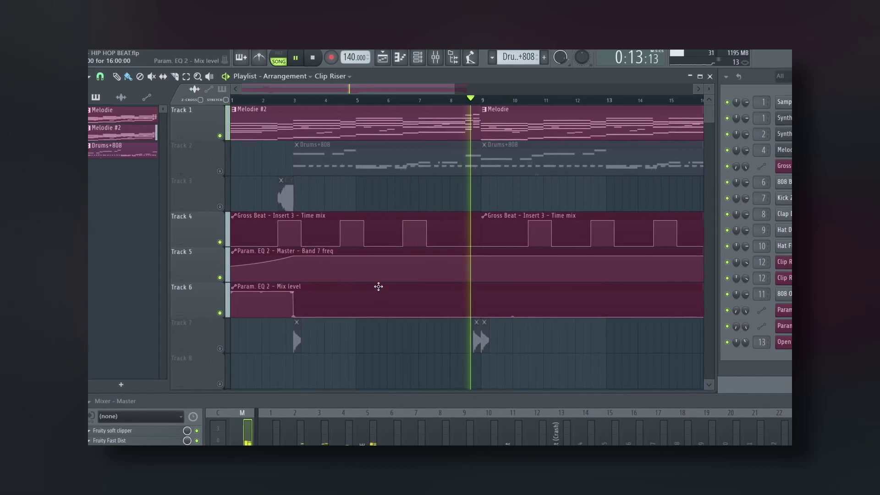
pyautogui.press('space')
pyautogui.click(273, 444)
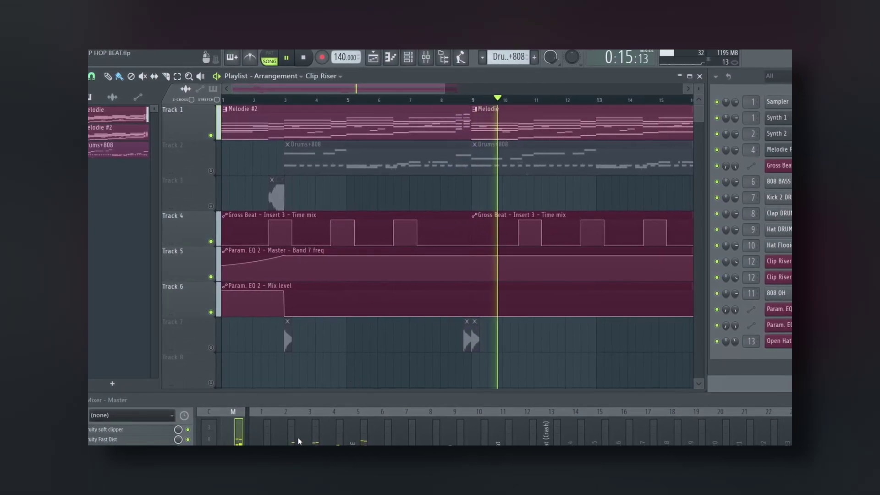
# Solo Synth 1 and Synth 2 with their Synths and MELODIE buses in the mixer and audition them from bar 3
pyautogui.click(304, 321)
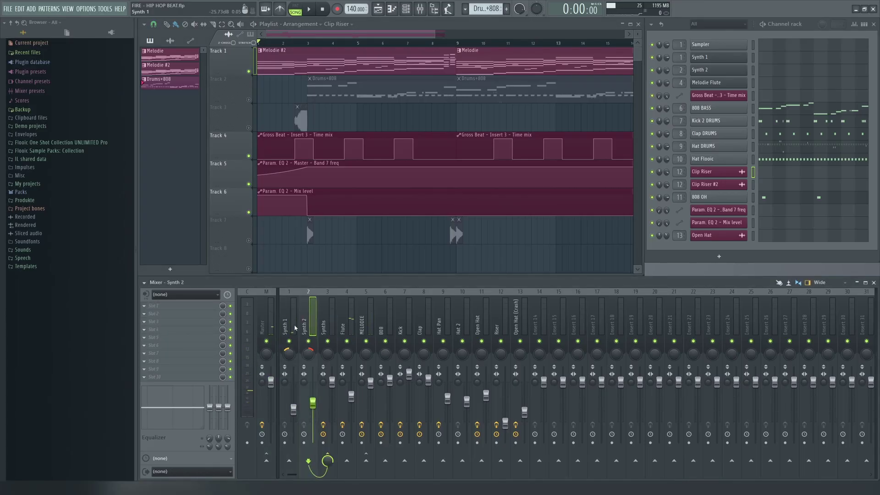
pyautogui.press('space')
pyautogui.click(308, 44)
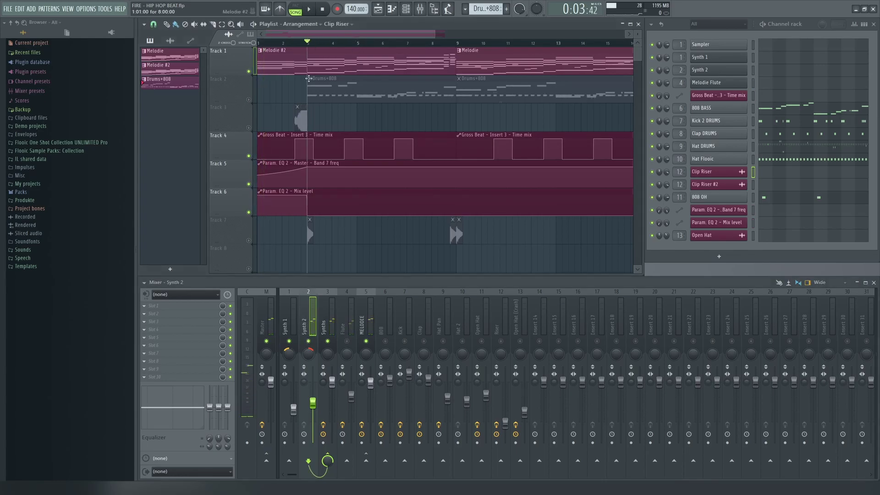
pyautogui.press('space')
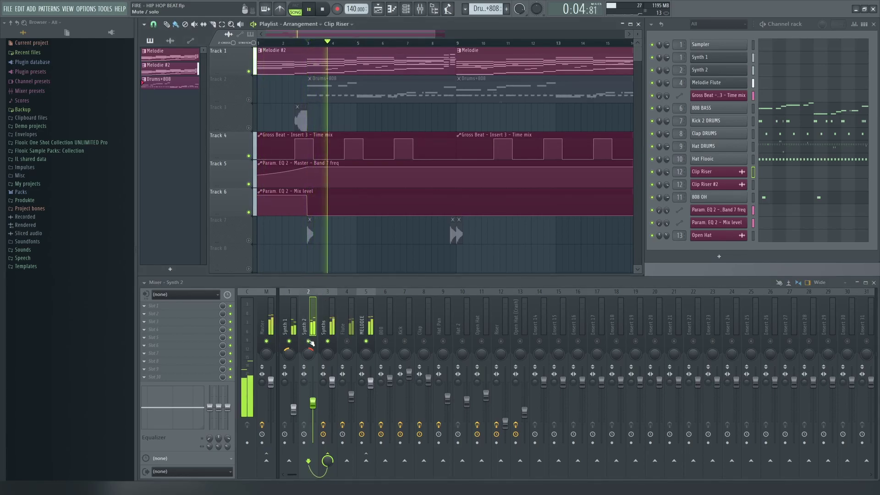
pyautogui.press('space')
# Solo the Flute mixer track and audition it from bar 3
pyautogui.rightClick(347, 340)
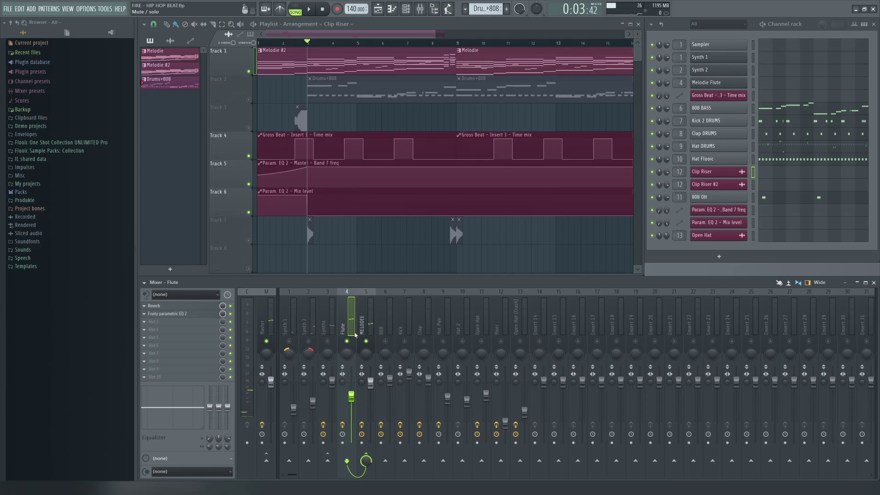
pyautogui.press('space')
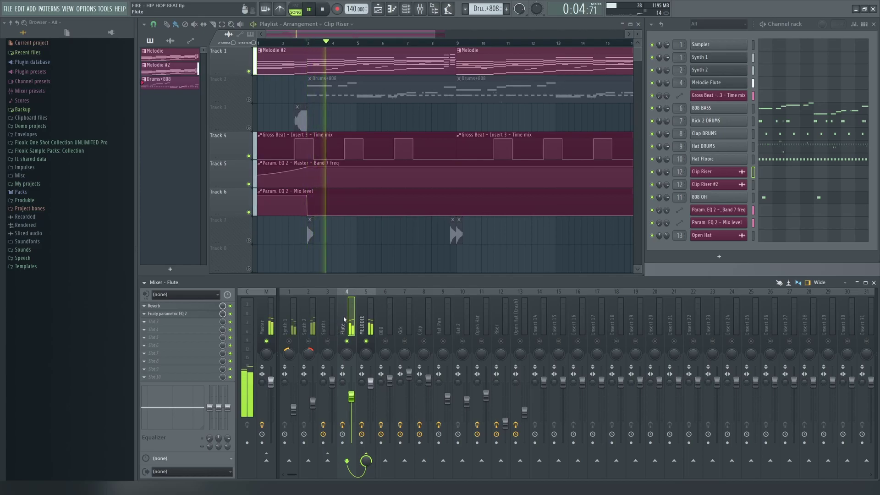
pyautogui.press('space')
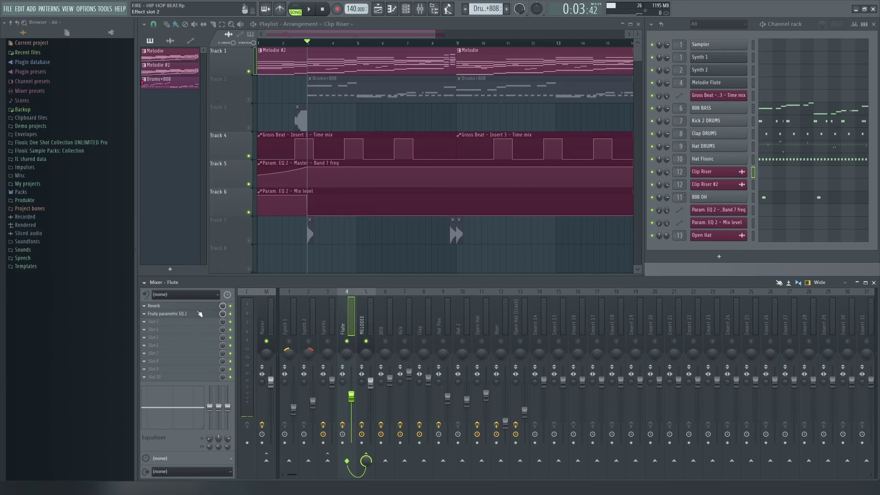
# Turn the Synths, Synth 2 and Synth 1 mixer tracks back on and show the effects on Synths, MELODIE and Flute
pyautogui.click(325, 325)
pyautogui.click(314, 339)
pyautogui.click(289, 341)
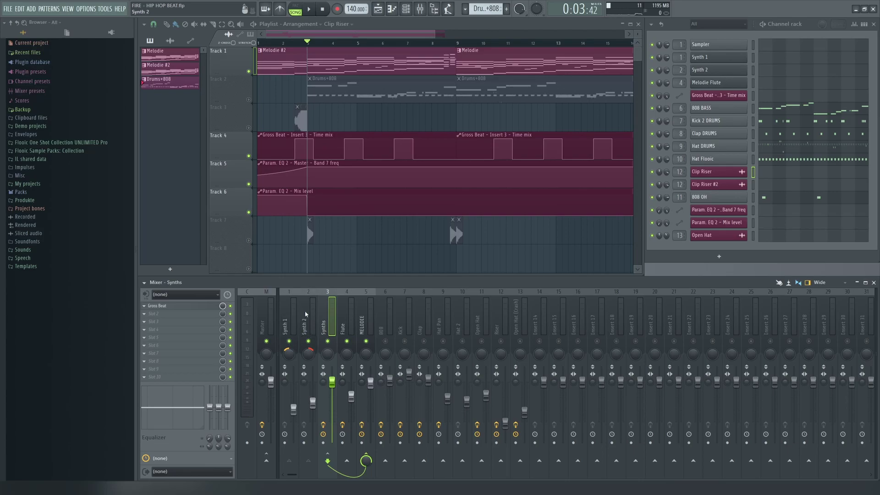
pyautogui.click(356, 325)
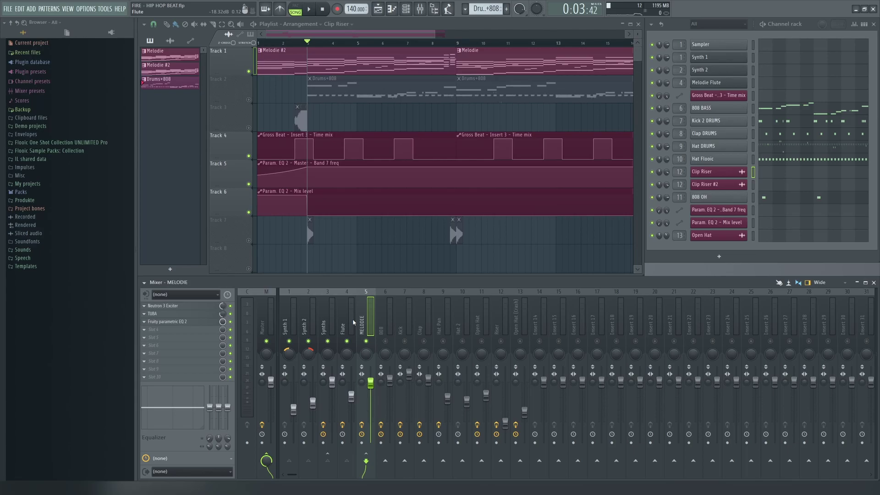
pyautogui.click(354, 320)
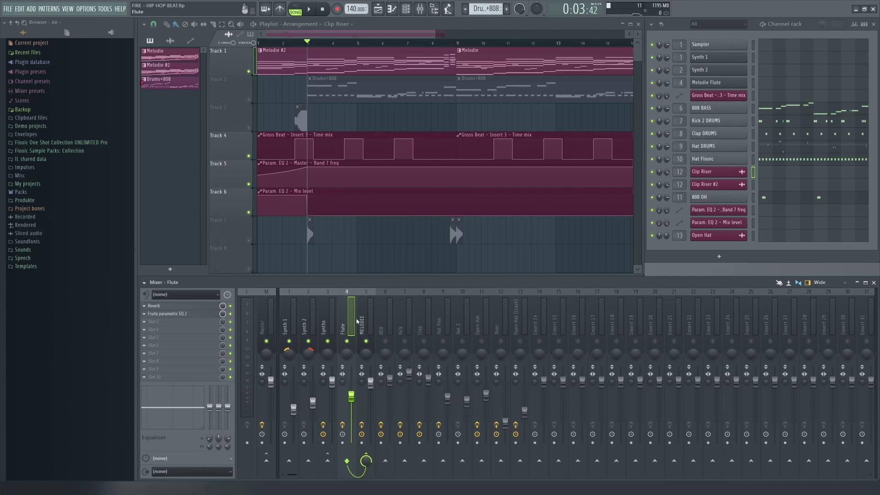
# Audition the melody from the start and examine the Gross Beat and EQ automation around the riser and open hat at bar 3
pyautogui.click(263, 43)
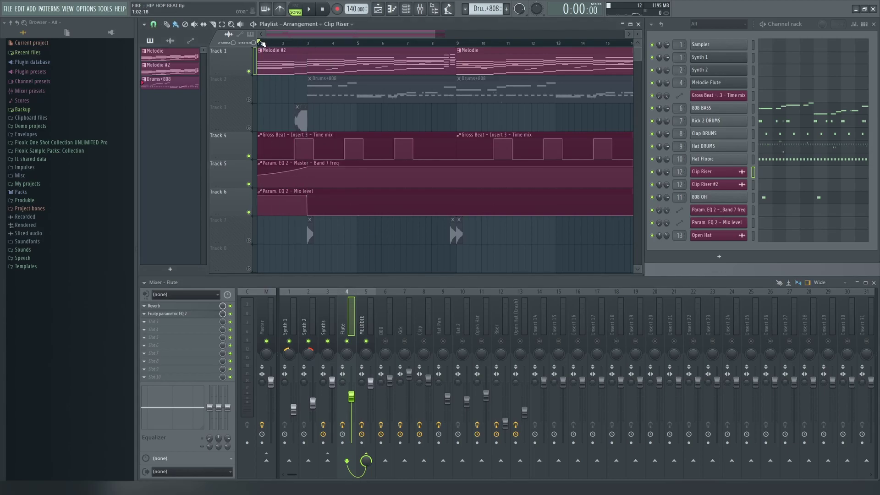
pyautogui.press('space')
pyautogui.moveTo(436, 34)
pyautogui.mouseDown()
pyautogui.moveTo(390, 34)
pyautogui.moveTo(431, 34)
pyautogui.mouseUp()
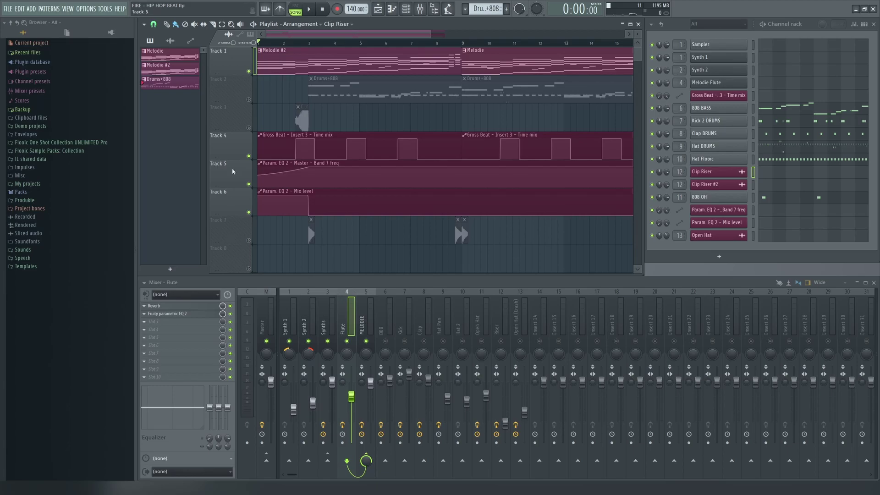
pyautogui.scroll(3, 346, 114)
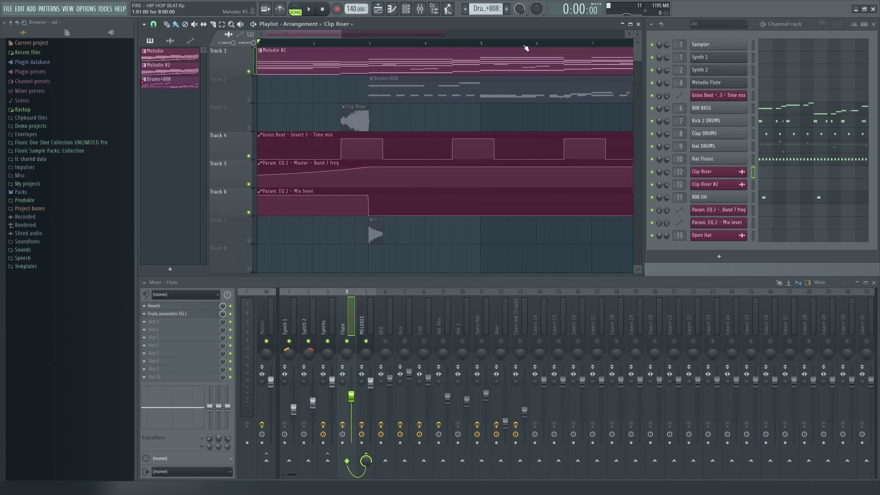
pyautogui.scroll(3, 339, 125)
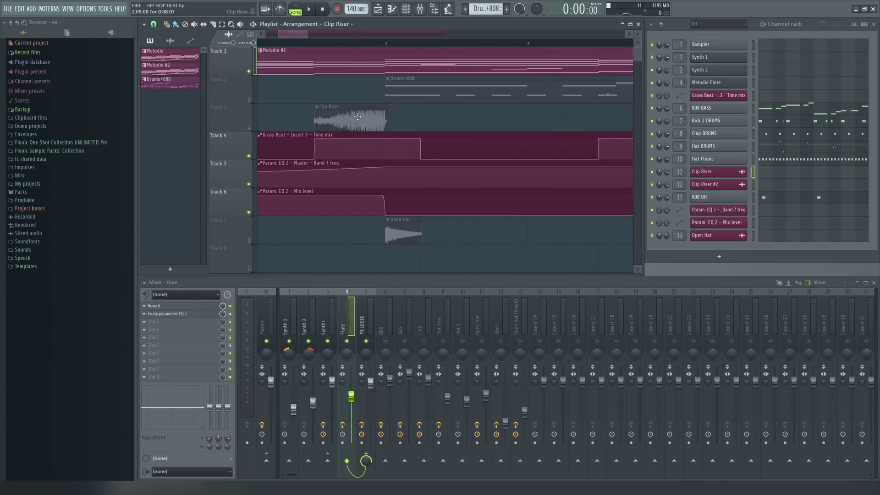
pyautogui.scroll(-4, 367, 121)
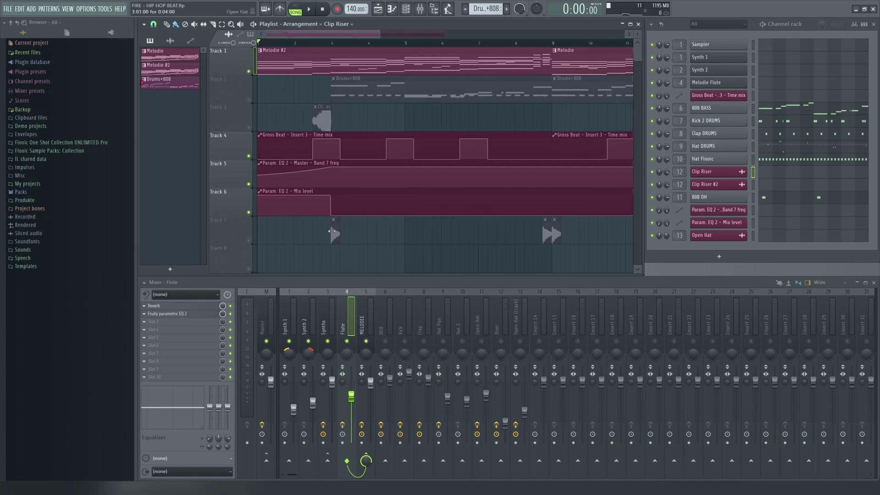
pyautogui.scroll(-4, 332, 236)
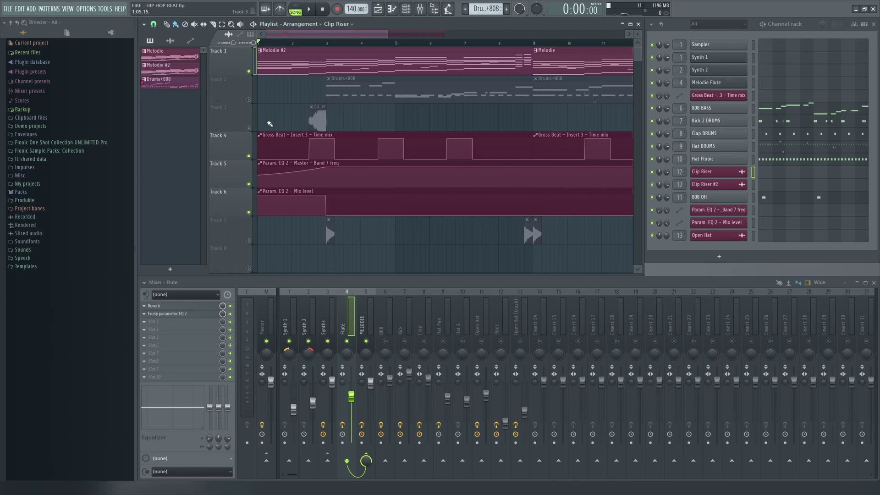
pyautogui.scroll(3, 315, 44)
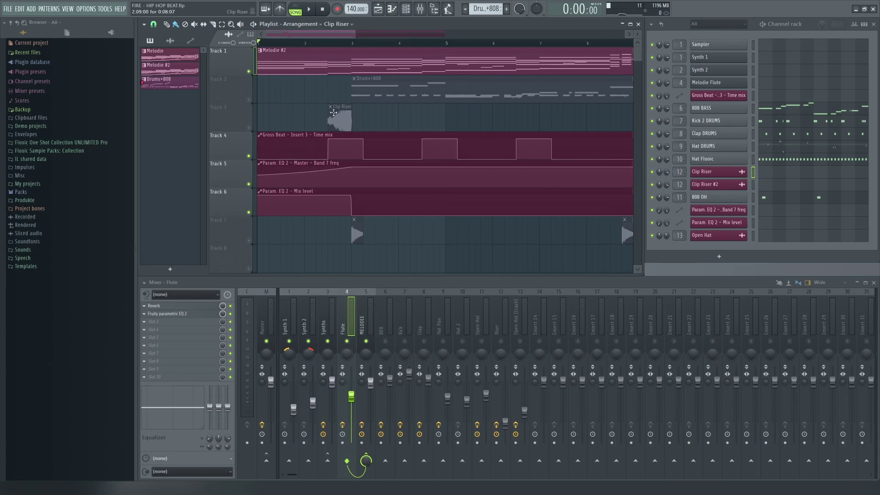
pyautogui.scroll(-4, 256, 152)
# Check the MELODIE and Flute mixer tracks, then open Gross Beat on the Synths track and move its window clear of the playlist
pyautogui.click(364, 314)
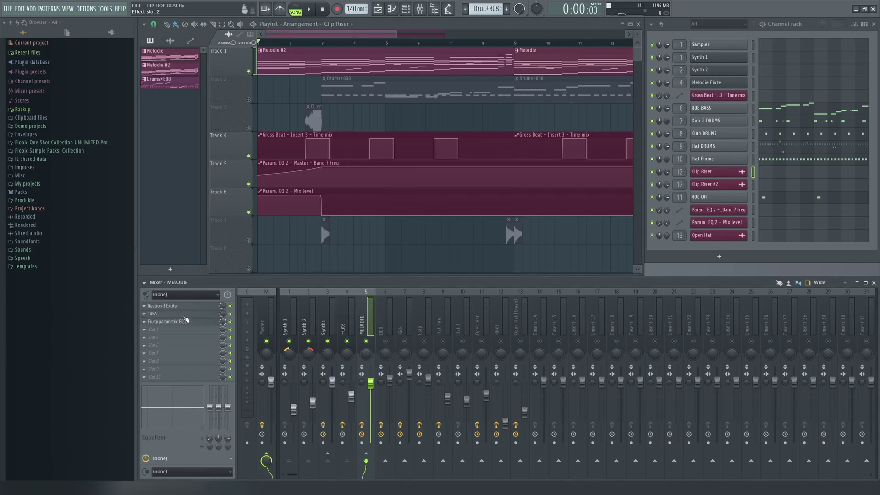
pyautogui.click(345, 317)
pyautogui.click(324, 322)
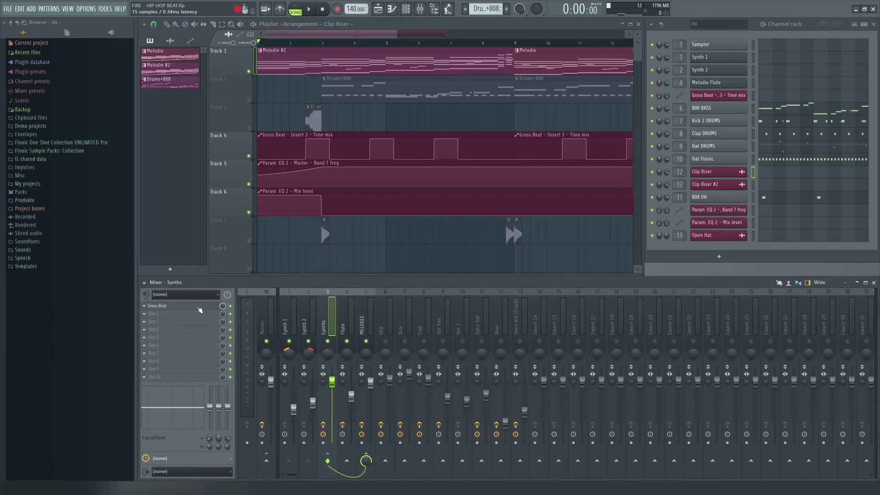
pyautogui.click(199, 307)
pyautogui.moveTo(349, 161); pyautogui.dragTo(503, 155)
# Select Synth 1 and Synth 2 together to show their routing and reselect the Synths track
pyautogui.click(287, 315)
pyautogui.keyDown('ctrl'); pyautogui.keyDown('shift'); pyautogui.click(302, 315); pyautogui.keyUp('shift'); pyautogui.keyUp('ctrl')
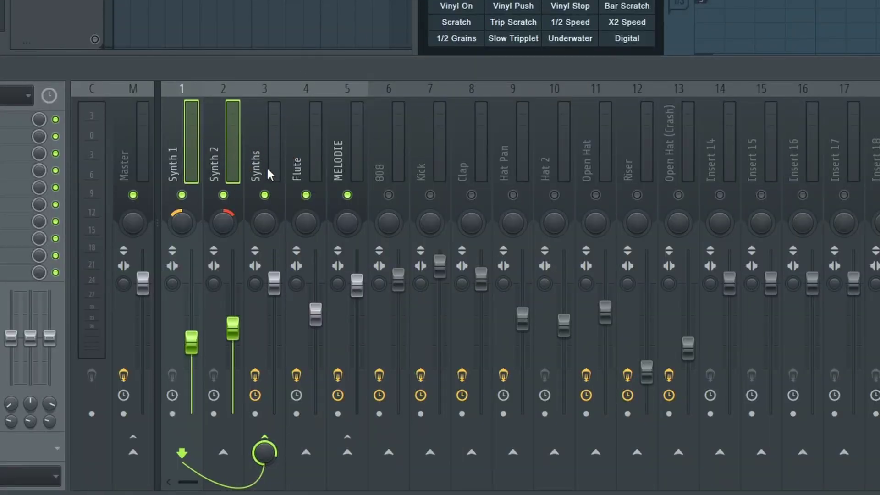
pyautogui.click(269, 144)
pyautogui.click(223, 146)
pyautogui.click(263, 152)
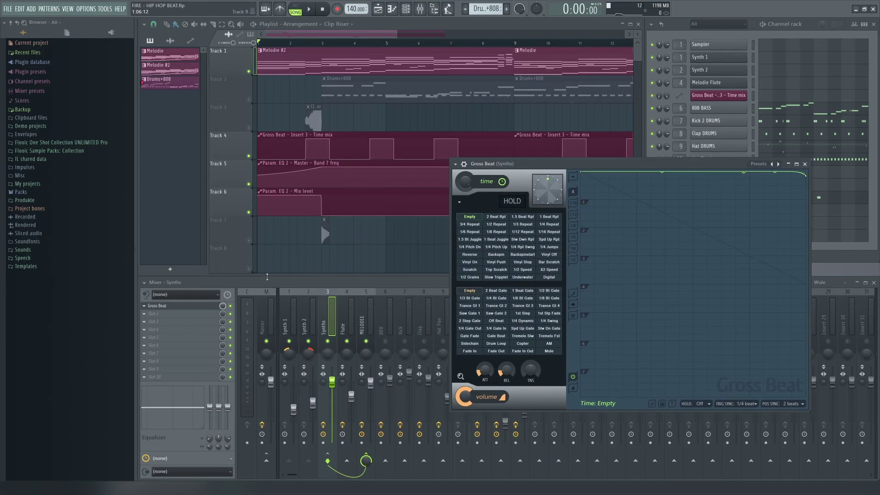
# Reposition the Gross Beat window below the playlist timeline and place the playhead at bar 4
pyautogui.click(237, 129)
pyautogui.click(321, 311)
pyautogui.moveTo(576, 164); pyautogui.dragTo(523, 151)
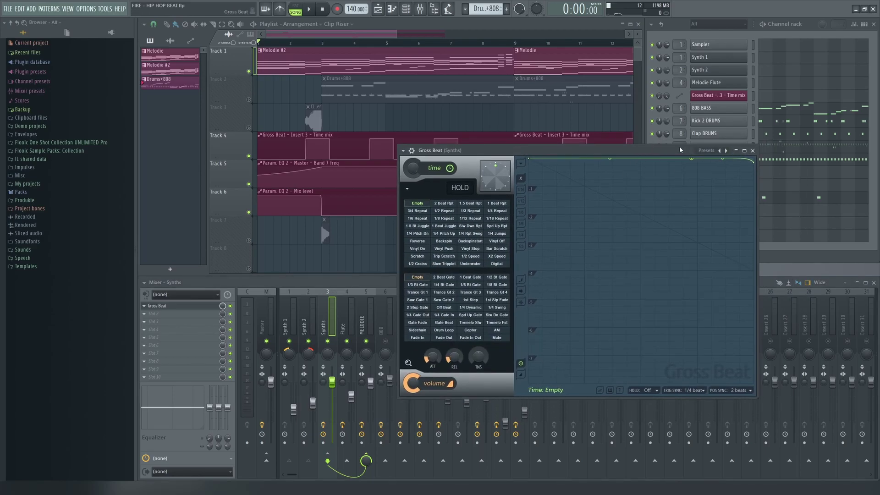
pyautogui.moveTo(442, 151); pyautogui.dragTo(500, 190)
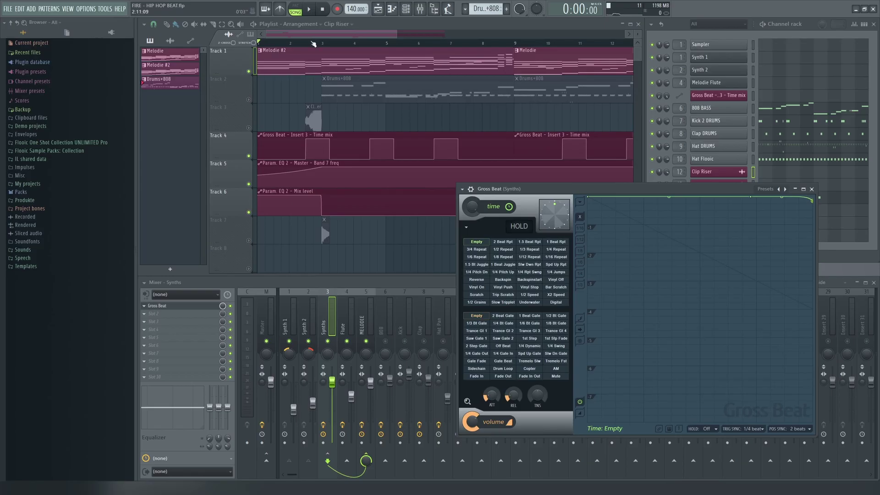
pyautogui.moveTo(340, 43); pyautogui.dragTo(347, 42)
pyautogui.moveTo(347, 42); pyautogui.dragTo(352, 43)
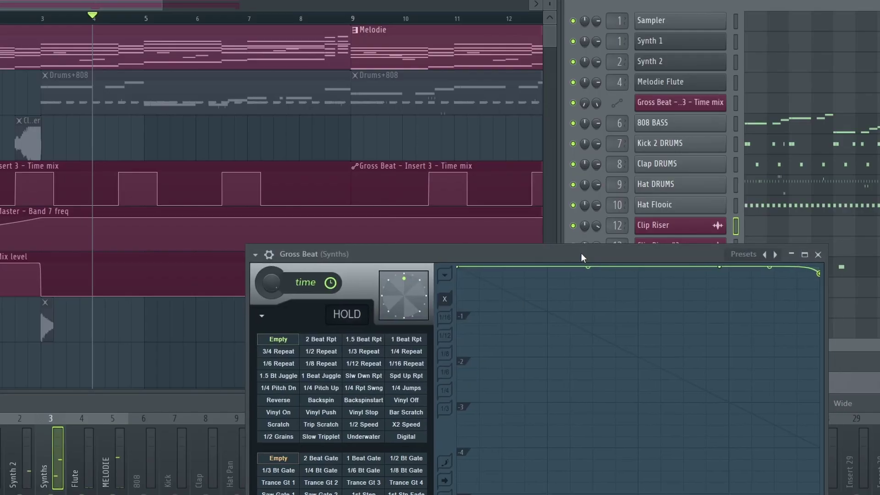
# Audition the melody's Gross Beat automation from bar 4 and close the Gross Beat window on the Synths track
pyautogui.moveTo(657, 189); pyautogui.dragTo(680, 189)
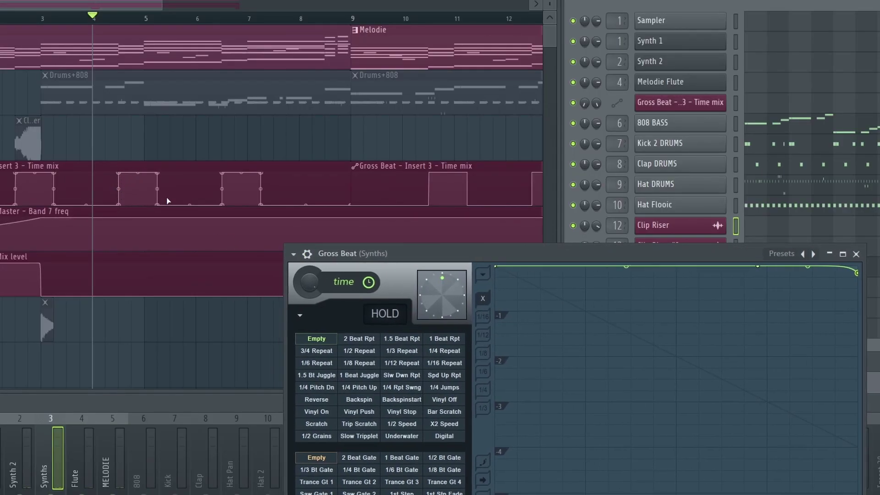
pyautogui.press('space')
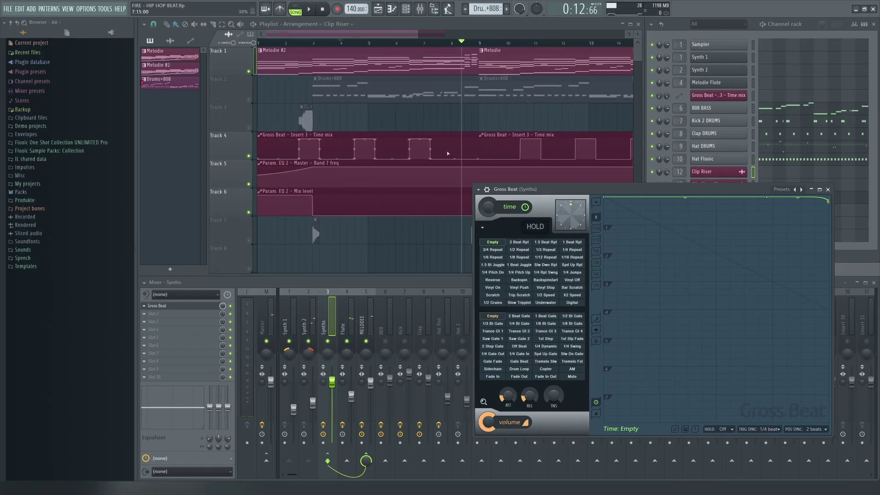
pyautogui.click(828, 189)
# Unmute the Drums+808 track (Track 2) and place the playhead at bar 3
pyautogui.scroll(-2, 361, 176)
pyautogui.scroll(3, 282, 116)
pyautogui.click(249, 100)
pyautogui.click(333, 42)
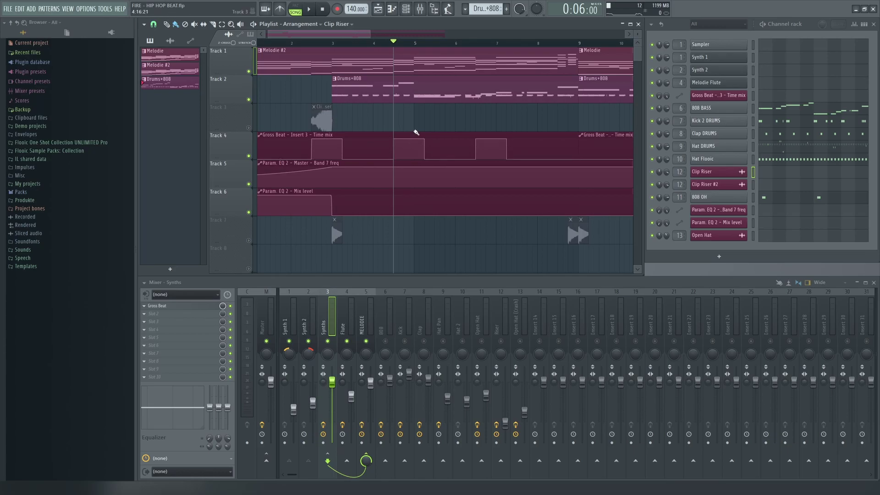
# Play the full arrangement with the drums, riser and open hats, and stop playback
pyautogui.scroll(2, 414, 146)
pyautogui.scroll(1, 414, 146)
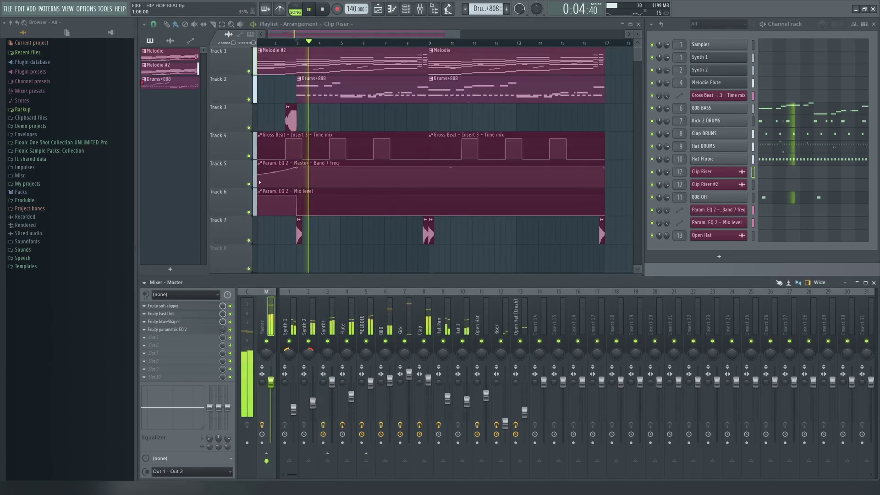
pyautogui.scroll(2, 260, 182)
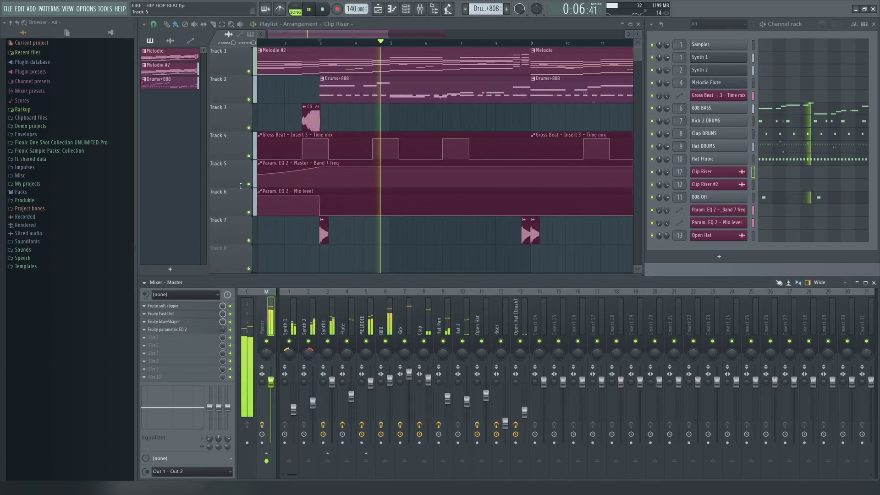
pyautogui.press('space')
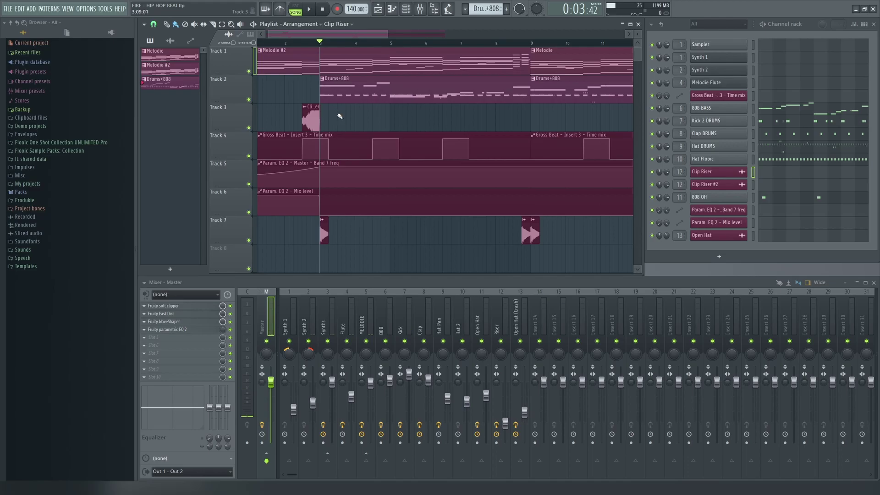
# Return the playhead to bar 3, where the drums enter, and select the Drums+808 pattern
pyautogui.click(324, 42)
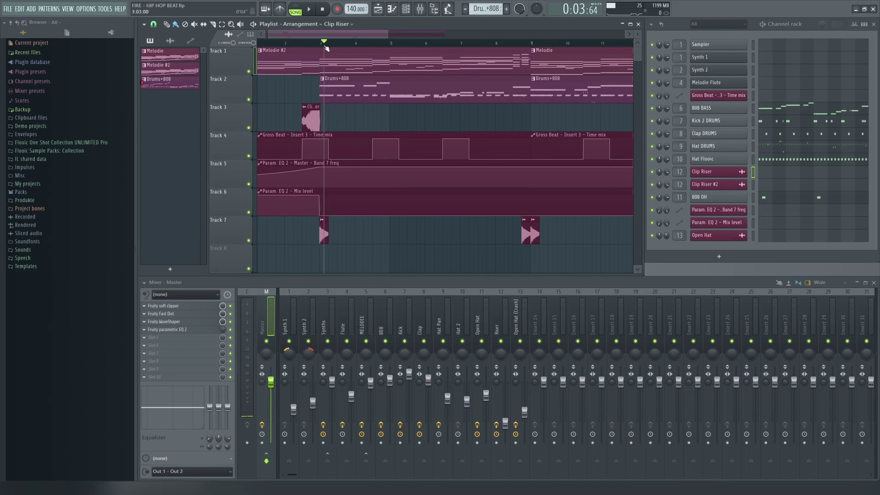
pyautogui.moveTo(326, 54); pyautogui.dragTo(321, 63)
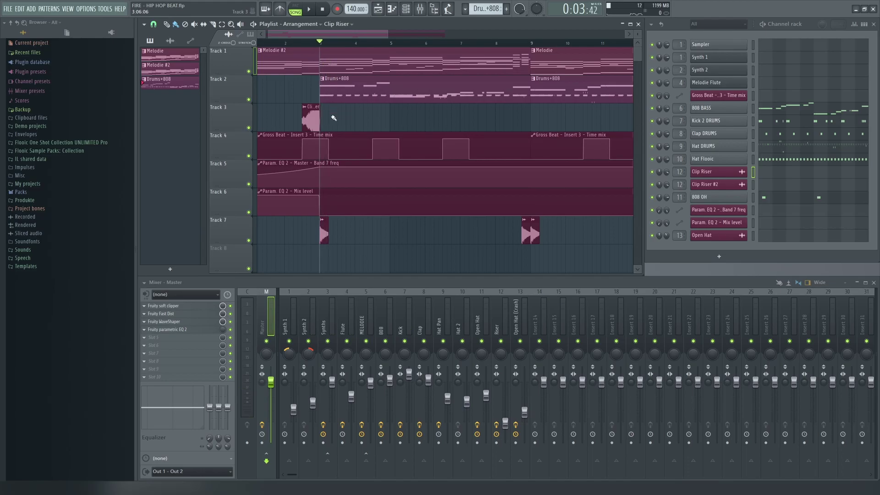
pyautogui.click(192, 86)
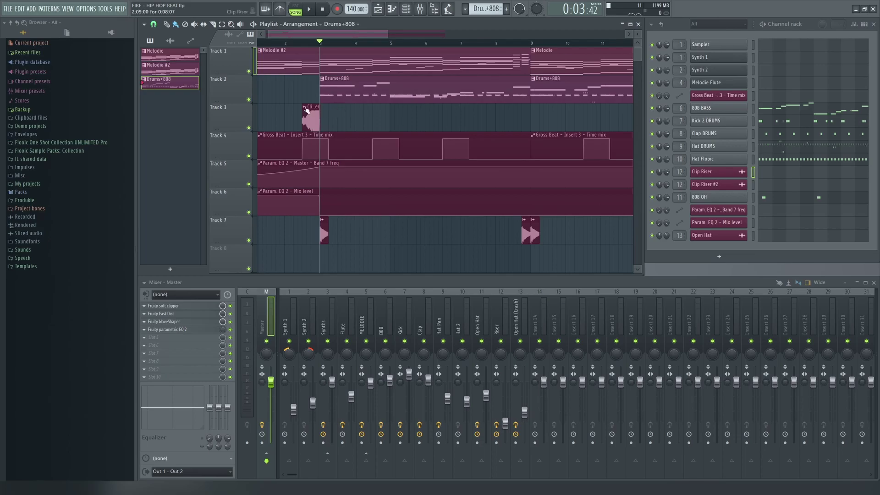
# In the MELODIE track's Neutron 3 Exciter, lower the band crossover slightly, check the low band and overall mix, and close the plugin
pyautogui.scroll(3, 312, 109)
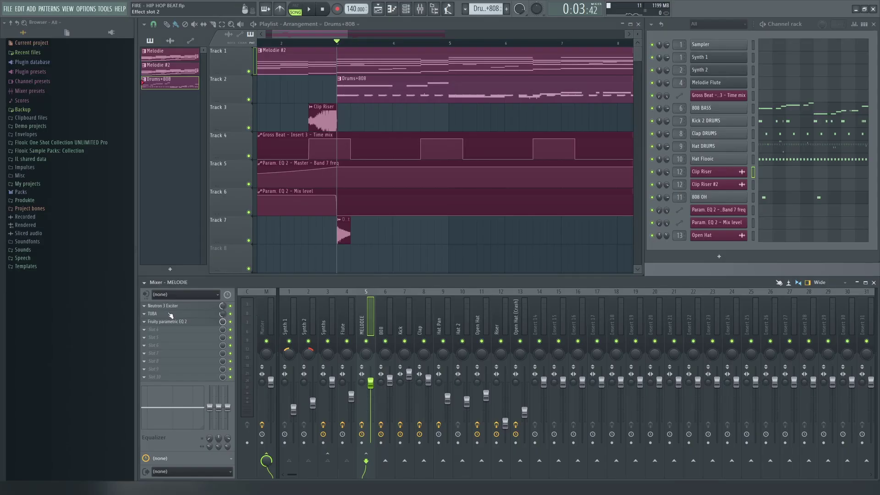
pyautogui.moveTo(470, 225); pyautogui.dragTo(468, 196)
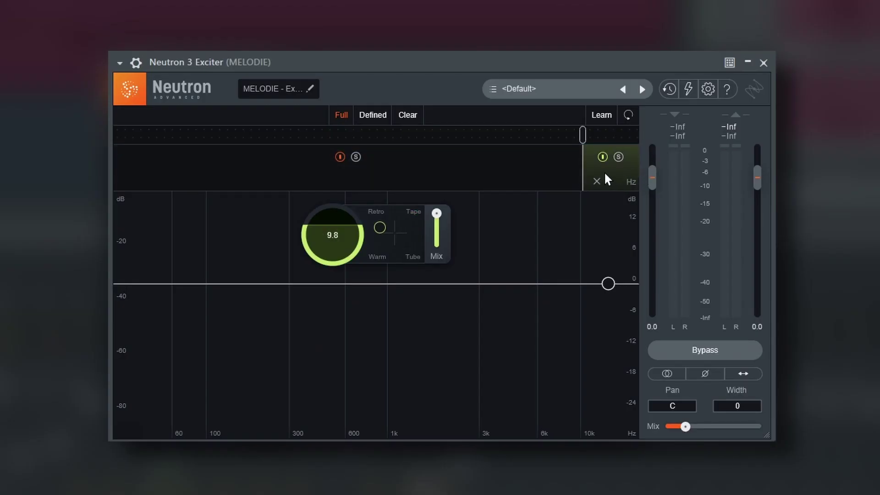
pyautogui.moveTo(580, 132); pyautogui.dragTo(575, 135)
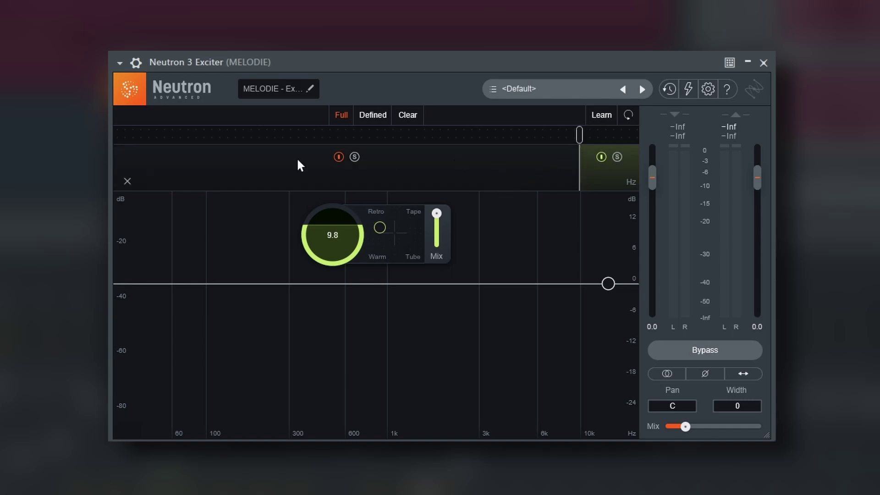
pyautogui.click(360, 176)
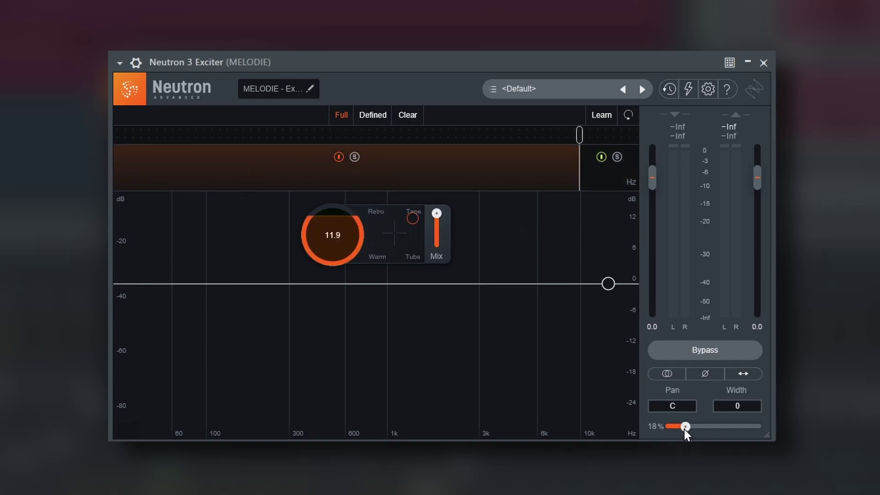
pyautogui.moveTo(685, 430); pyautogui.dragTo(687, 434)
pyautogui.click(764, 63)
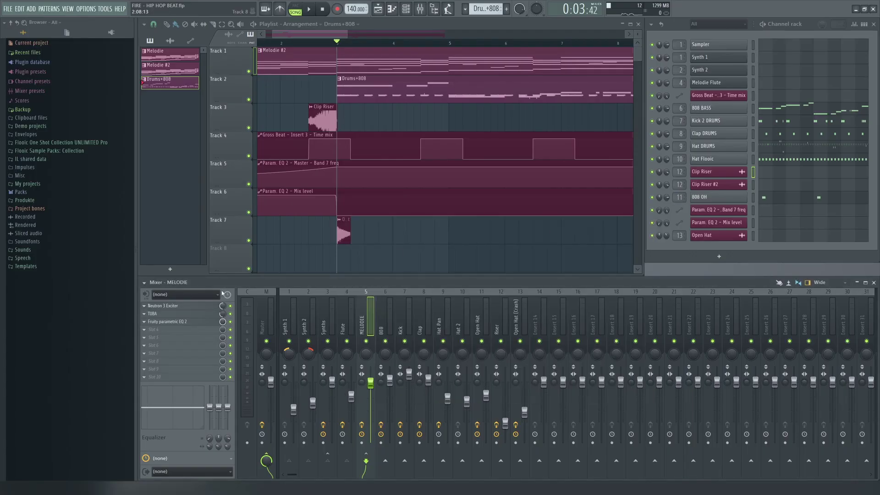
# Try Fruity Fast Dist in slot 4 of the MELODIE track, adjusting its pre, threshold and mix settings, and close its window
pyautogui.click(192, 331)
pyautogui.moveTo(275, 331)
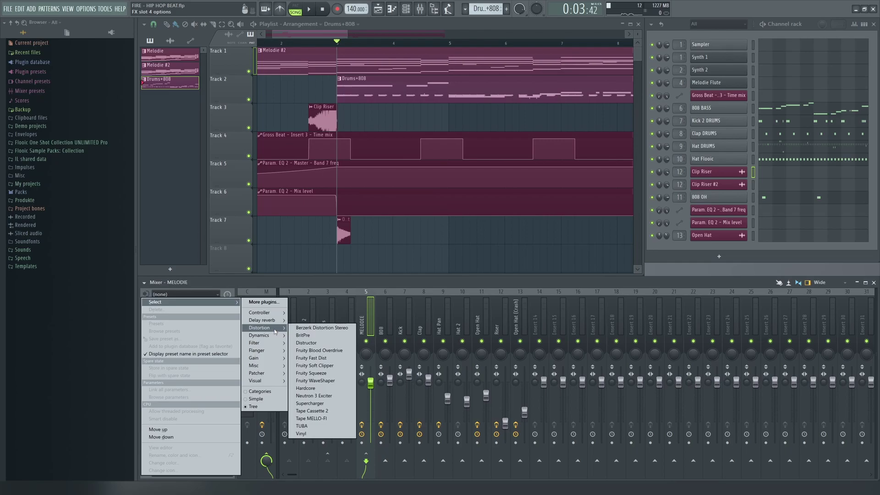
pyautogui.click(311, 358)
pyautogui.moveTo(302, 130); pyautogui.dragTo(495, 140)
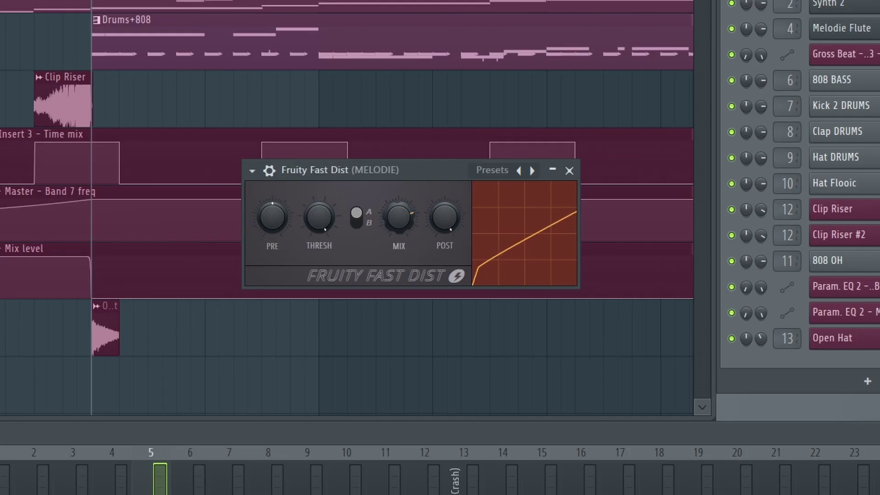
pyautogui.moveTo(328, 211); pyautogui.dragTo(327, 234)
pyautogui.moveTo(276, 215); pyautogui.dragTo(276, 199)
pyautogui.moveTo(444, 220)
pyautogui.mouseDown()
pyautogui.moveTo(445, 252)
pyautogui.moveTo(445, 220)
pyautogui.mouseUp()
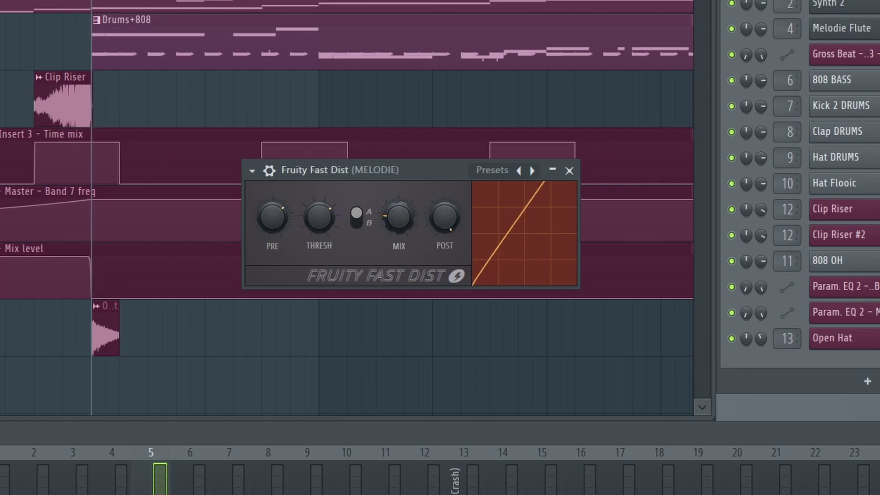
pyautogui.click(568, 171)
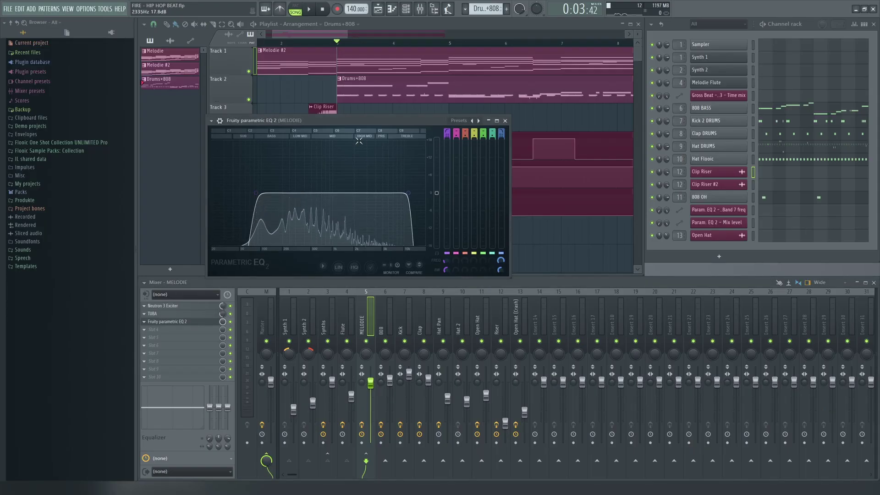
# Move the MELODIE track's Fruity parametric EQ 2 clear of the playlist and examine its low-cut band and frequency setting
pyautogui.moveTo(275, 123); pyautogui.dragTo(440, 219)
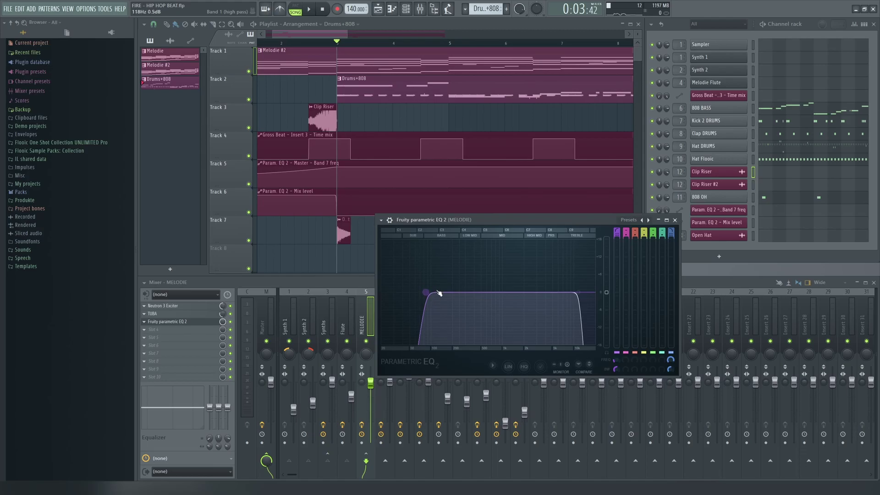
pyautogui.moveTo(429, 299); pyautogui.dragTo(418, 341)
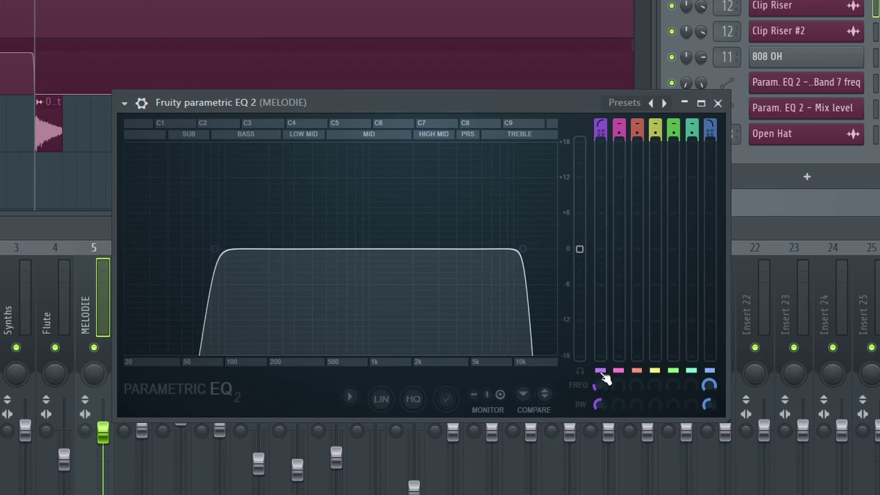
pyautogui.moveTo(615, 356); pyautogui.dragTo(615, 351)
pyautogui.moveTo(599, 385); pyautogui.dragTo(600, 387)
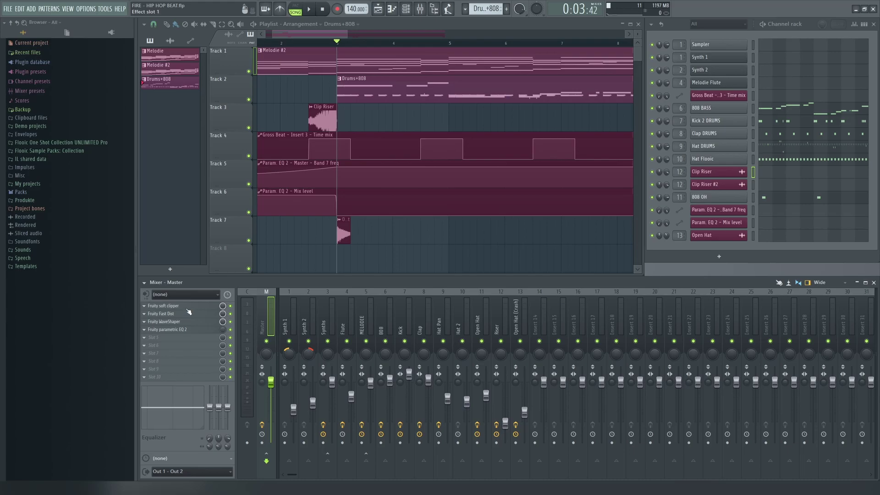
# Open the Master's Fruity soft clipper, move it below the automation clips, examine its threshold and post settings, and close it
pyautogui.click(190, 306)
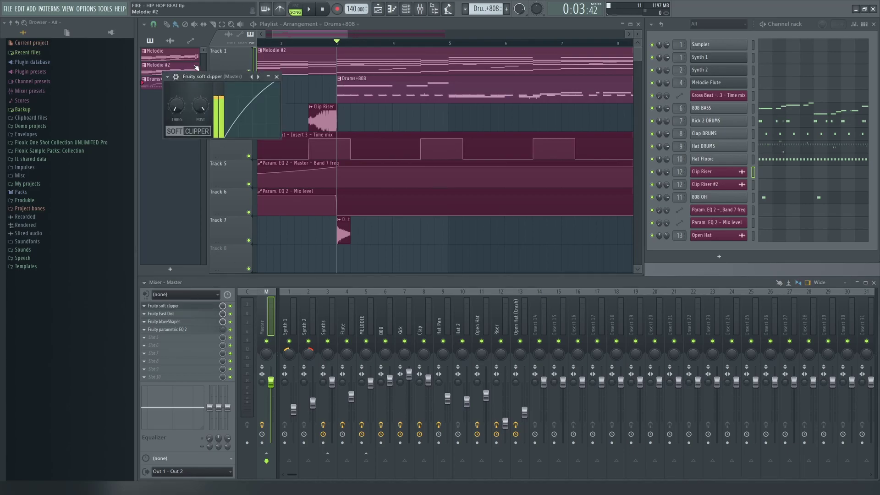
pyautogui.moveTo(197, 77); pyautogui.dragTo(441, 216)
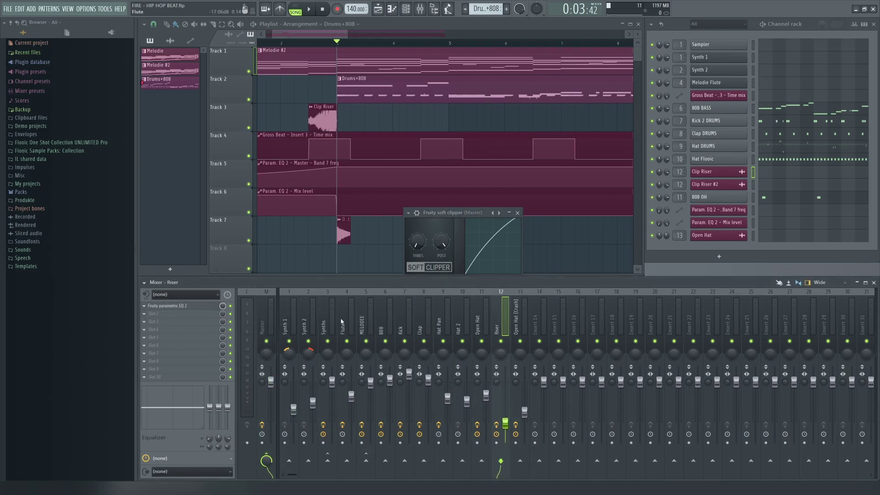
pyautogui.moveTo(439, 216); pyautogui.dragTo(436, 215)
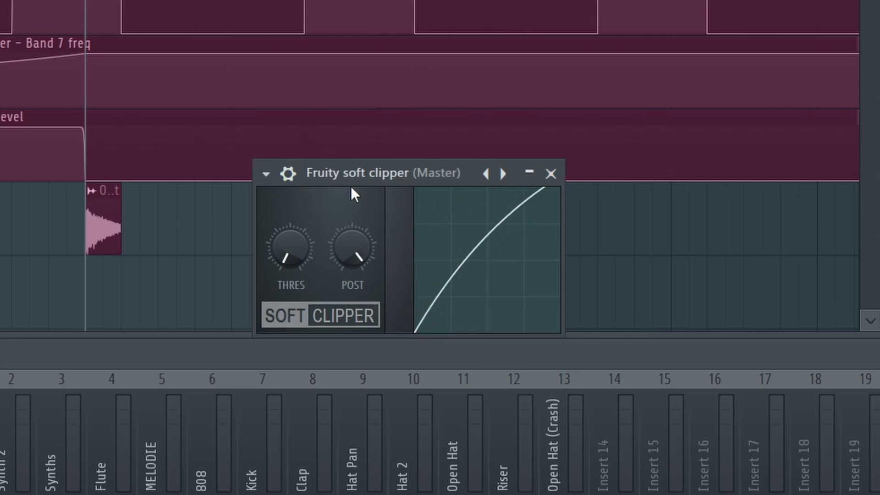
pyautogui.moveTo(341, 186); pyautogui.dragTo(322, 183)
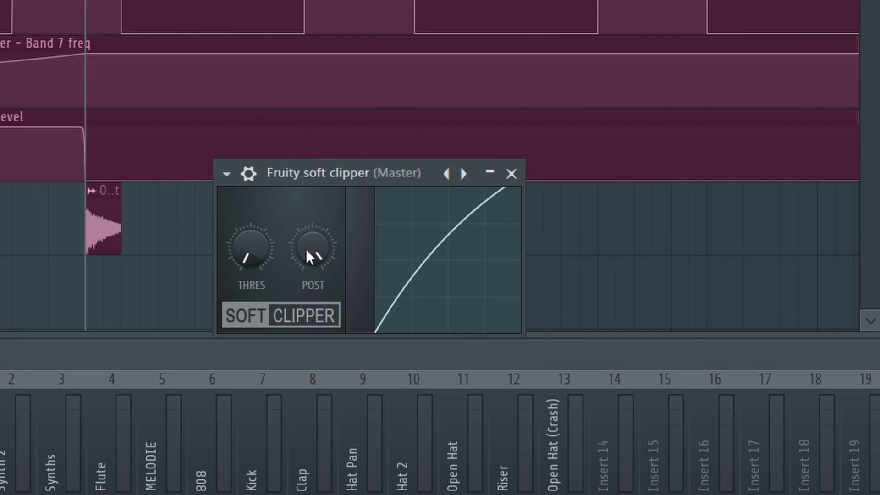
pyautogui.moveTo(309, 254)
pyautogui.mouseDown()
pyautogui.moveTo(310, 274)
pyautogui.moveTo(309, 253)
pyautogui.mouseUp()
pyautogui.moveTo(322, 189); pyautogui.dragTo(330, 189)
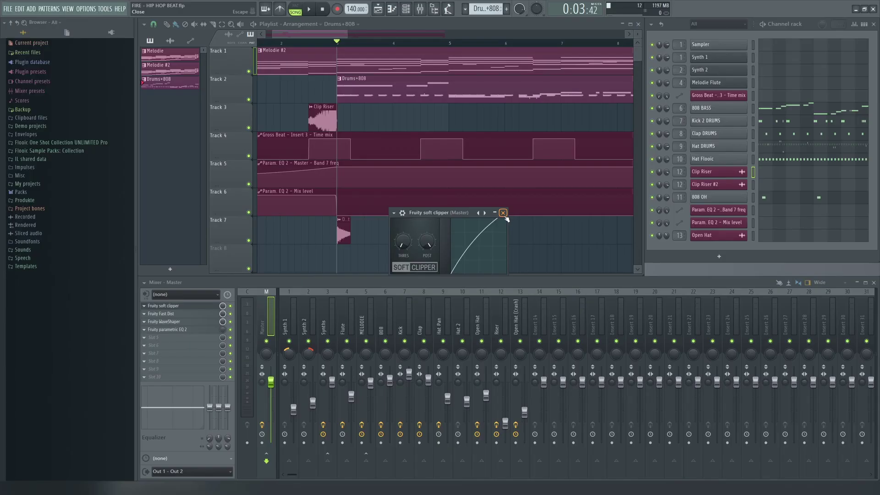
pyautogui.click(519, 173)
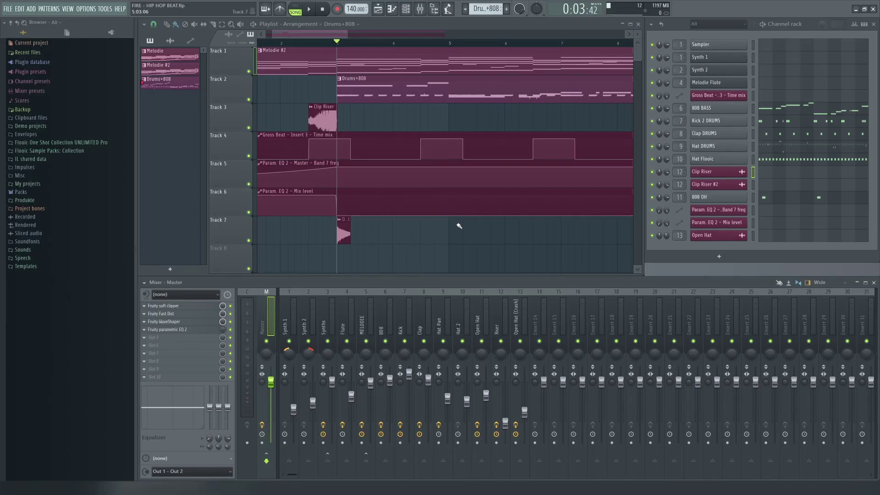
# Examine the threshold in the Master's Fruity Fast Dist and the curve in Fruity WaveShaper, and close the WaveShaper
pyautogui.click(182, 314)
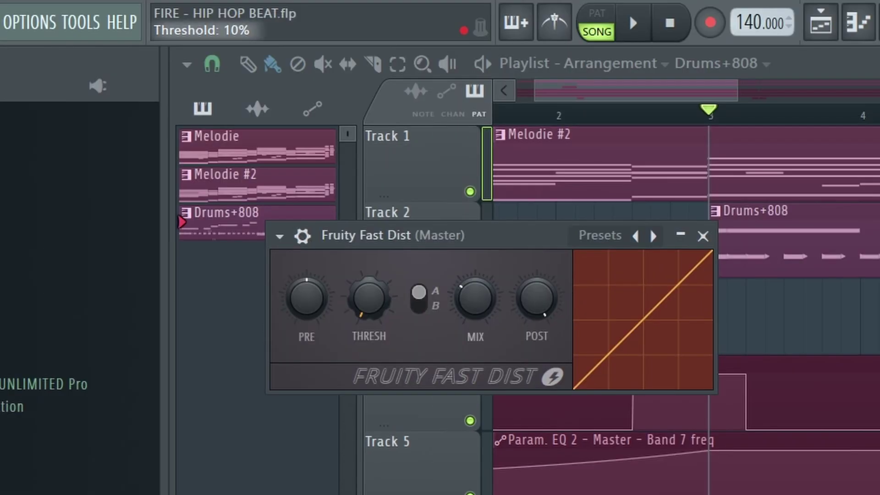
pyautogui.scroll(2, 316, 229)
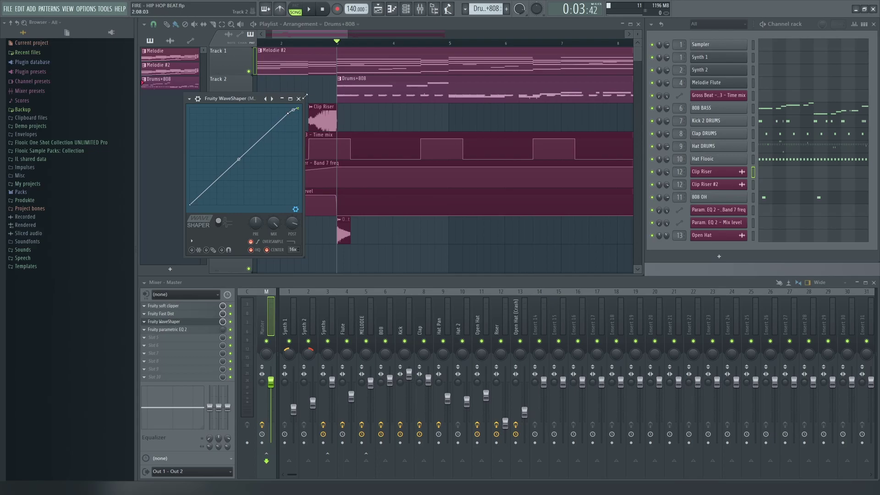
pyautogui.click(298, 99)
# Open the Master's Fruity parametric EQ 2, return to the song start and play the intro to watch the filter automation
pyautogui.click(175, 330)
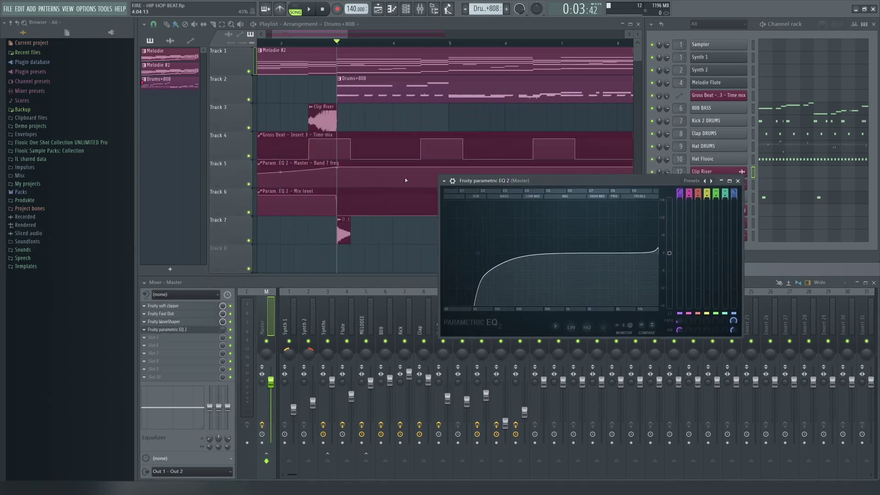
pyautogui.click(261, 51)
pyautogui.moveTo(651, 182); pyautogui.dragTo(613, 173)
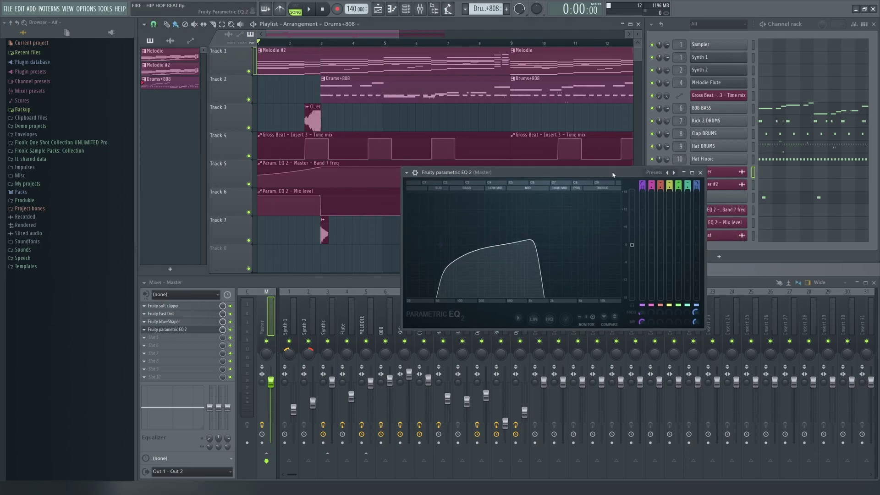
pyautogui.press('space')
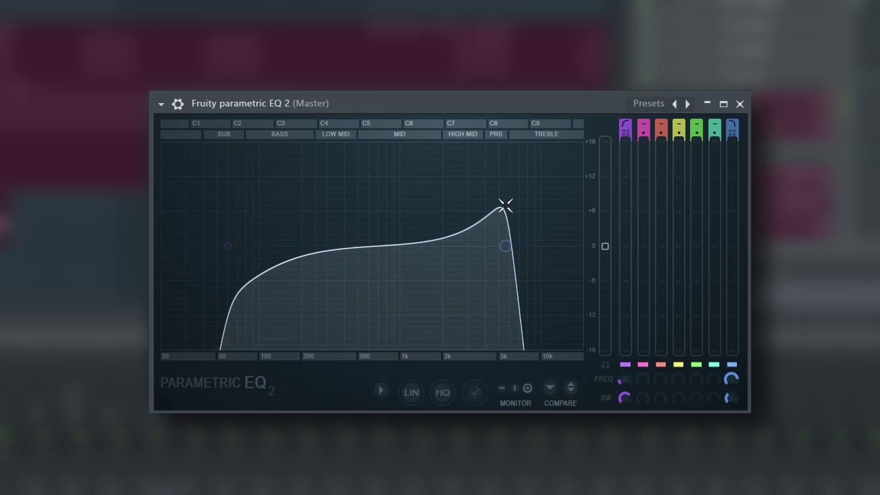
# Vary the bandwidth of the Master EQ's Band 7 while auditioning the high-cut sweep, leaving a slight peak at the cutoff
pyautogui.moveTo(731, 398)
pyautogui.mouseDown()
pyautogui.moveTo(732, 388)
pyautogui.moveTo(732, 408)
pyautogui.moveTo(729, 390)
pyautogui.mouseUp()
pyautogui.press('space')
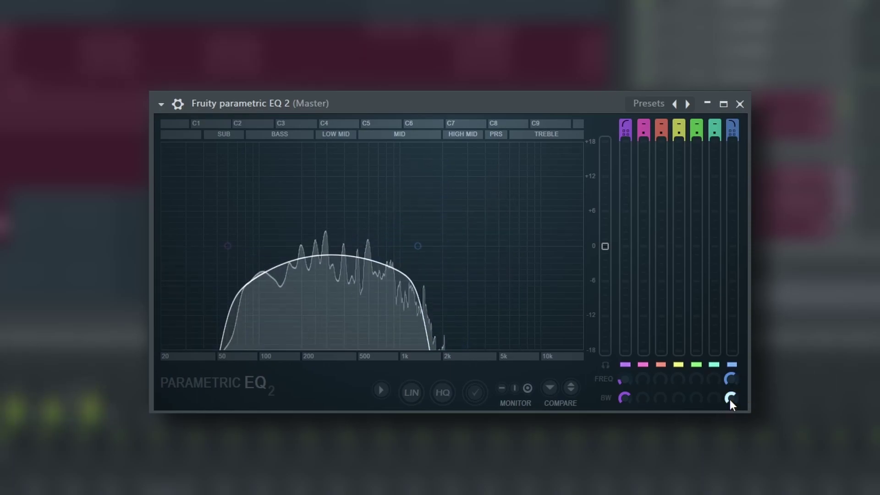
pyautogui.press('space')
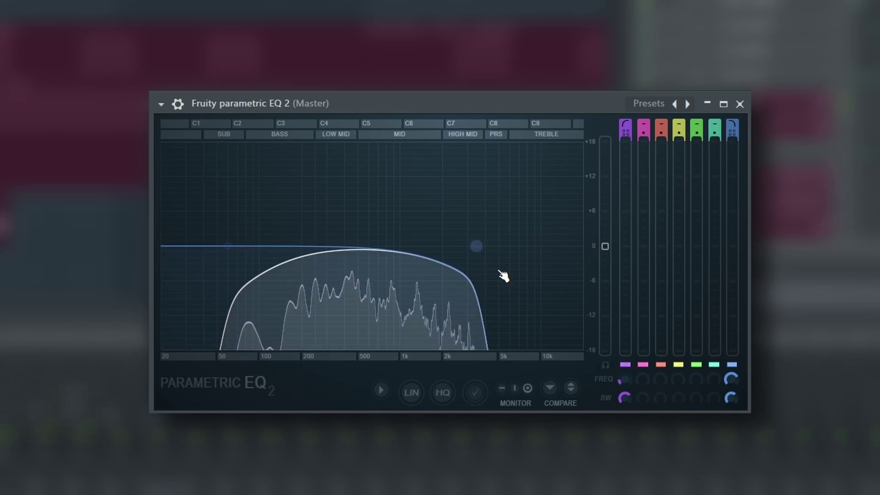
pyautogui.moveTo(731, 397); pyautogui.dragTo(730, 409)
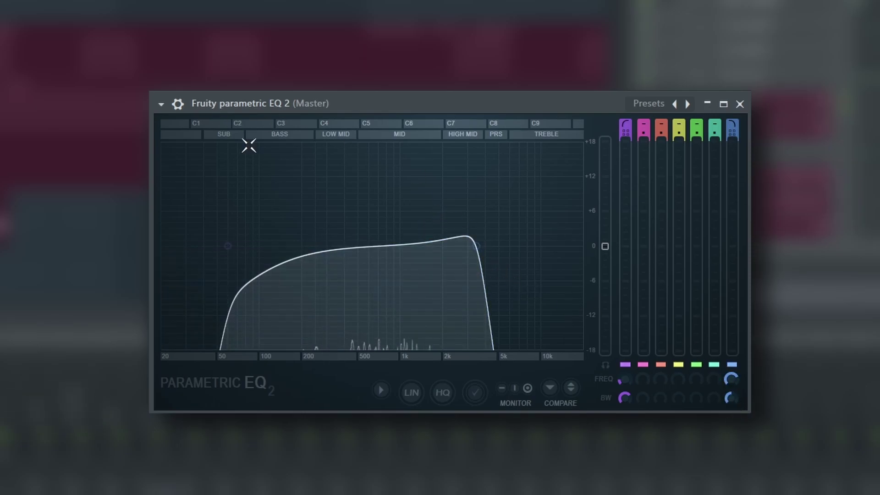
# Stop playback, add Fruity parametric EQ 2 to the Master's fifth effect slot and load its 3 bands mastering preset
pyautogui.press('space')
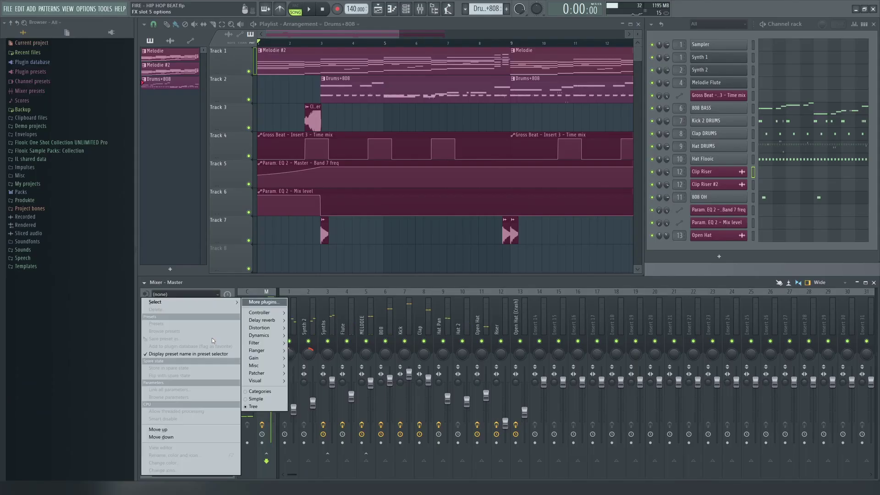
pyautogui.moveTo(255, 345)
pyautogui.click(322, 389)
pyautogui.moveTo(339, 119); pyautogui.dragTo(475, 194)
pyautogui.moveTo(383, 267); pyautogui.dragTo(386, 271)
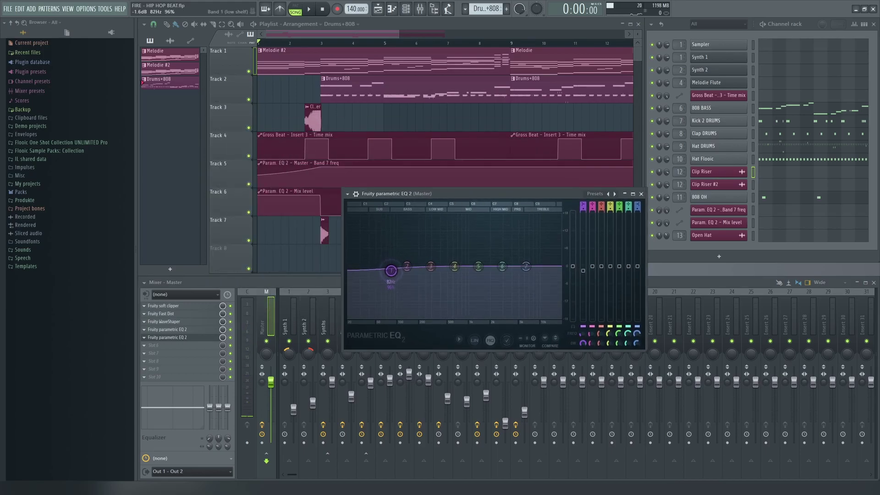
pyautogui.click(591, 193)
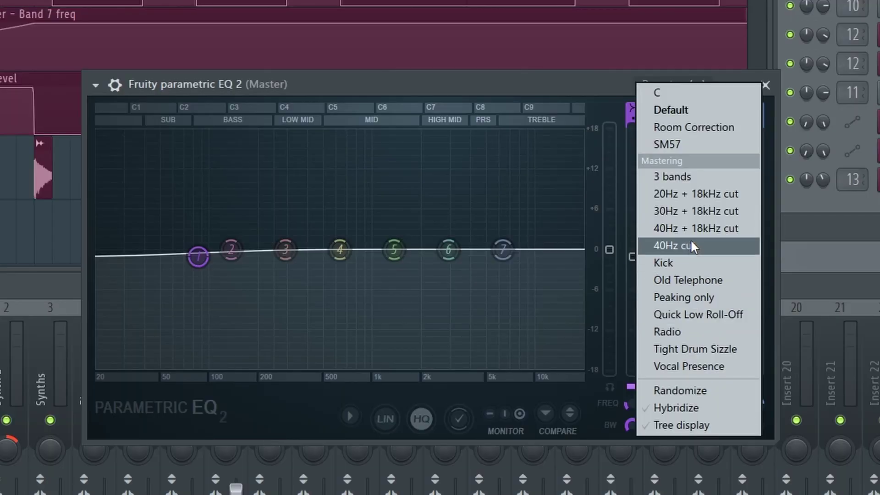
pyautogui.click(682, 174)
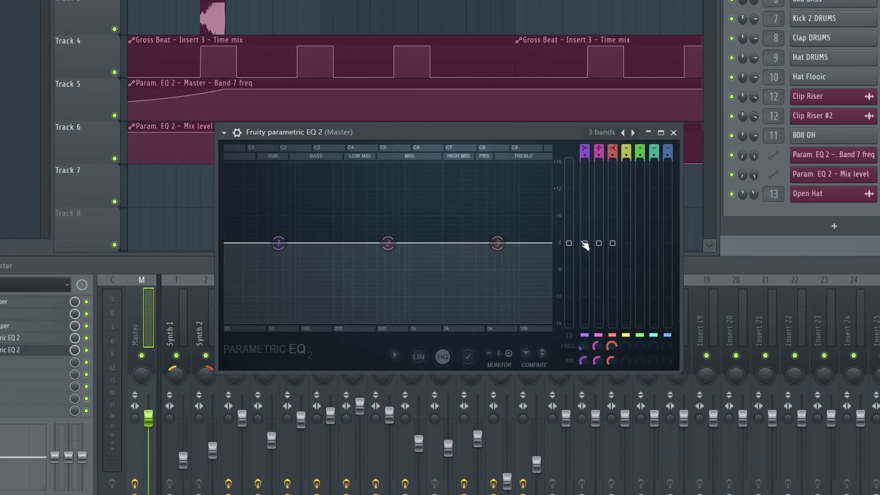
# Try shifting the levels of the three EQ bands, reset each one to its default and close the EQ
pyautogui.moveTo(585, 244)
pyautogui.mouseDown()
pyautogui.moveTo(584, 230)
pyautogui.moveTo(584, 243)
pyautogui.moveTo(598, 230)
pyautogui.moveTo(598, 244)
pyautogui.mouseUp()
pyautogui.moveTo(612, 243); pyautogui.dragTo(612, 229)
pyautogui.moveTo(612, 229); pyautogui.dragTo(612, 243)
pyautogui.rightClick(612, 244)
pyautogui.click(624, 251)
pyautogui.rightClick(601, 243)
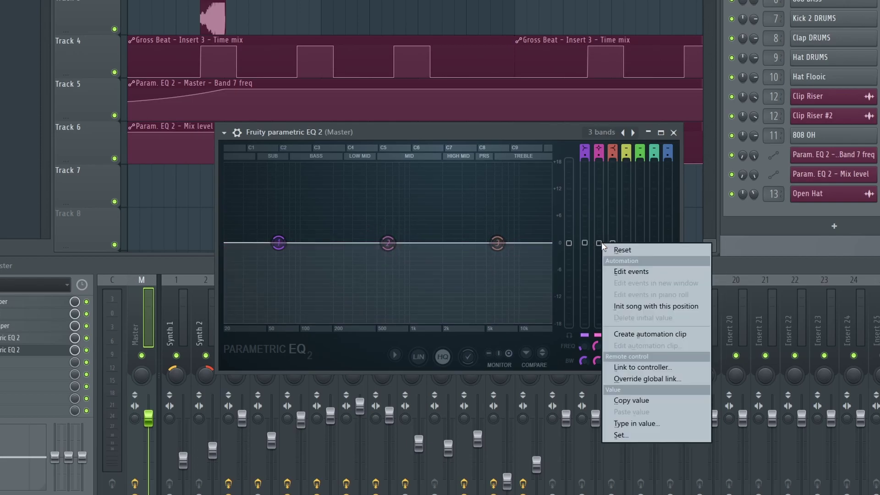
pyautogui.click(613, 250)
pyautogui.rightClick(584, 243)
pyautogui.click(597, 251)
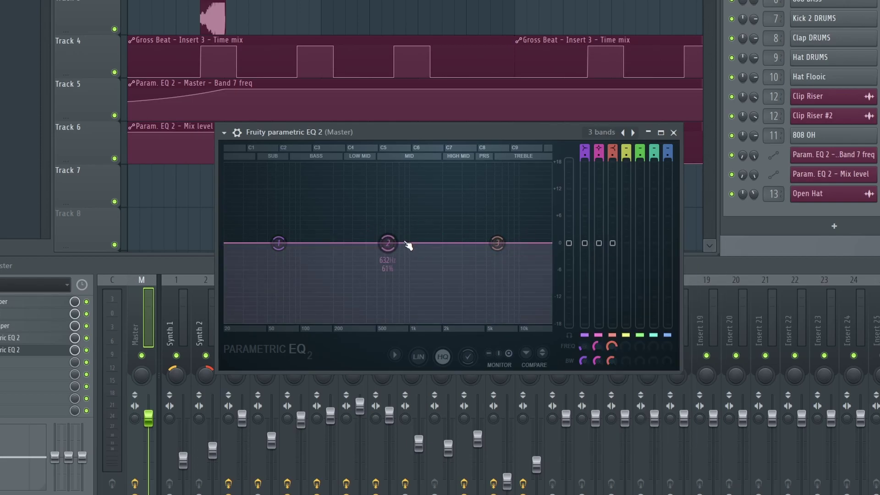
pyautogui.moveTo(311, 133); pyautogui.dragTo(322, 179)
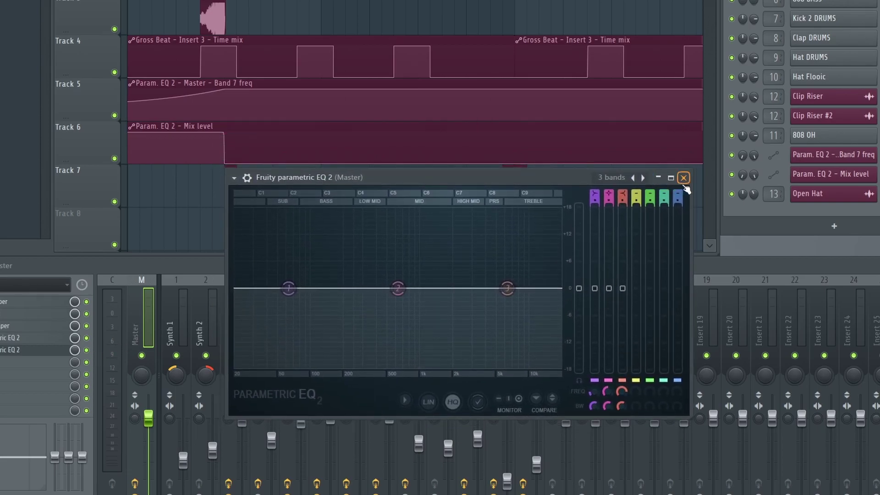
pyautogui.click(683, 179)
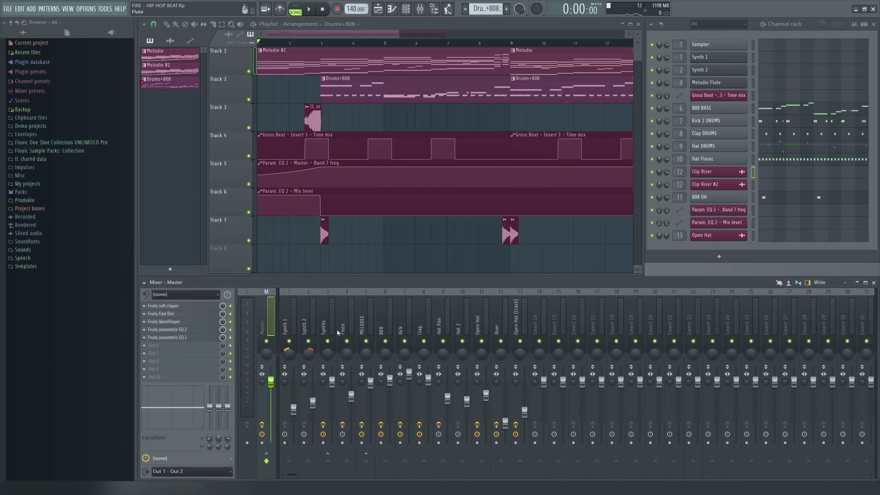
# Reopen the Master's three-band EQ, try moving Band 2 to a lower frequency with a changed bandwidth, and reset its level
pyautogui.moveTo(316, 323); pyautogui.dragTo(515, 317)
pyautogui.click(266, 319)
pyautogui.click(183, 337)
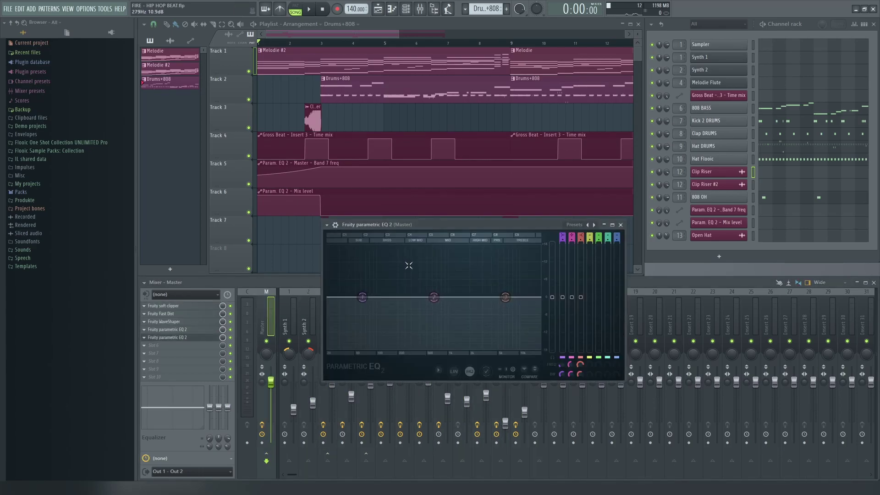
pyautogui.moveTo(443, 298); pyautogui.dragTo(415, 290)
pyautogui.scroll(-10, 424, 287)
pyautogui.rightClick(416, 289)
pyautogui.click(422, 299)
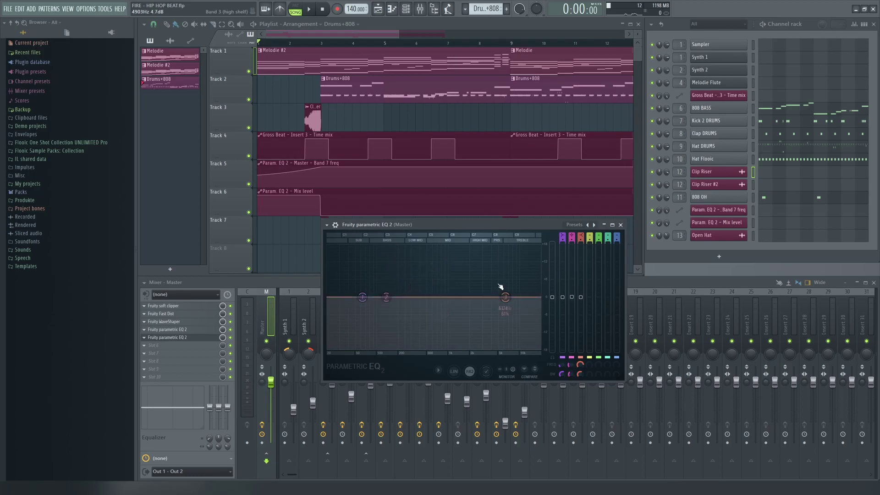
# Reload the 3 bands preset, apply only slight level changes to the three bands and close the EQ
pyautogui.click(572, 226)
pyautogui.click(586, 267)
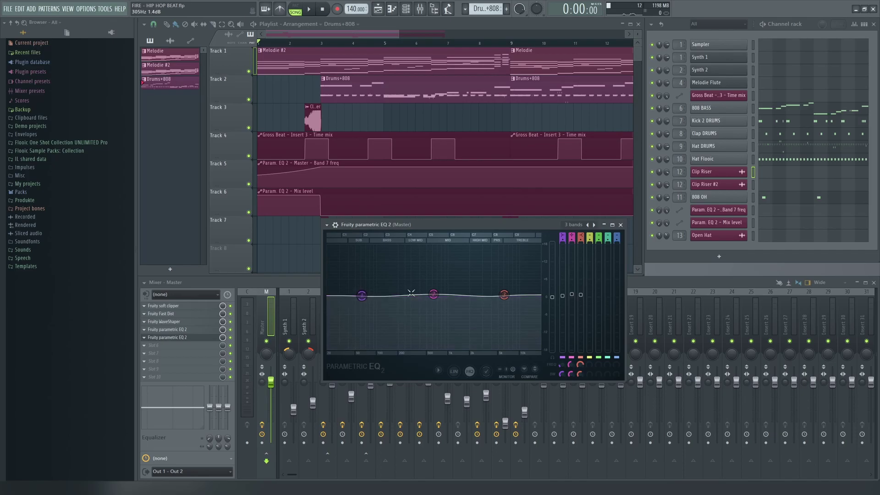
pyautogui.moveTo(419, 225); pyautogui.dragTo(443, 230)
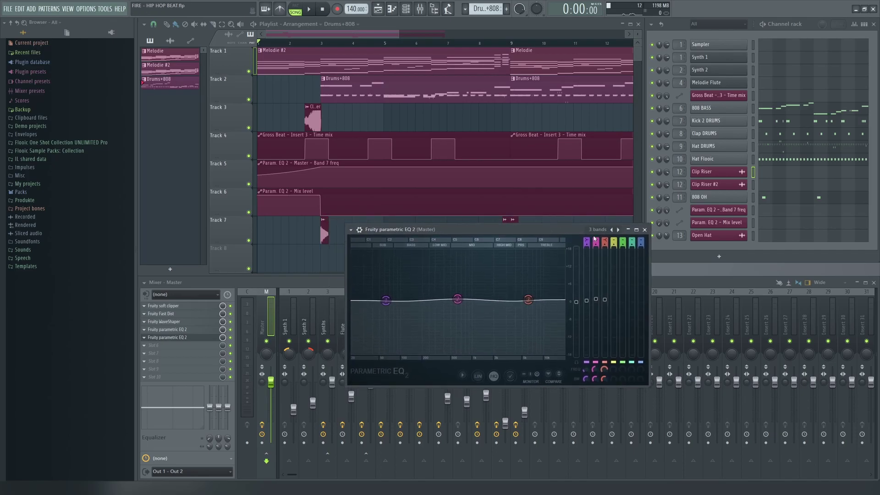
pyautogui.click(645, 230)
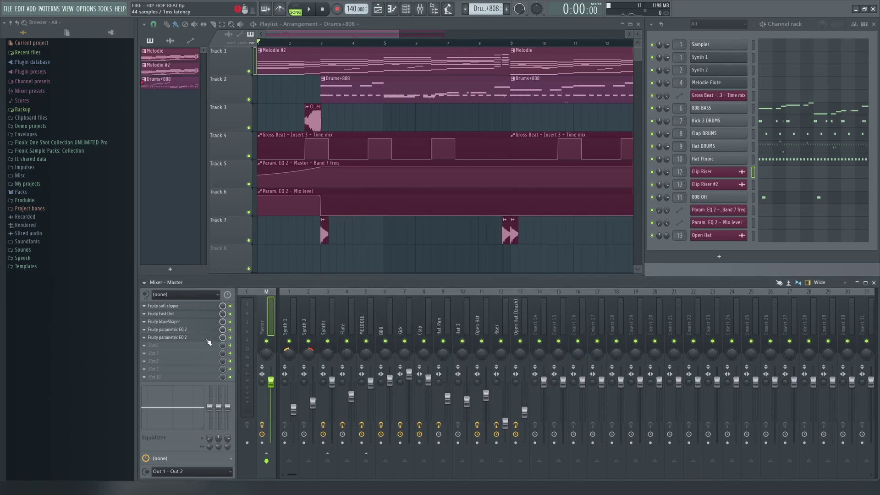
# Delete the three-band Fruity parametric EQ 2 from the Master's fifth effect slot
pyautogui.click(207, 338)
pyautogui.click(145, 338)
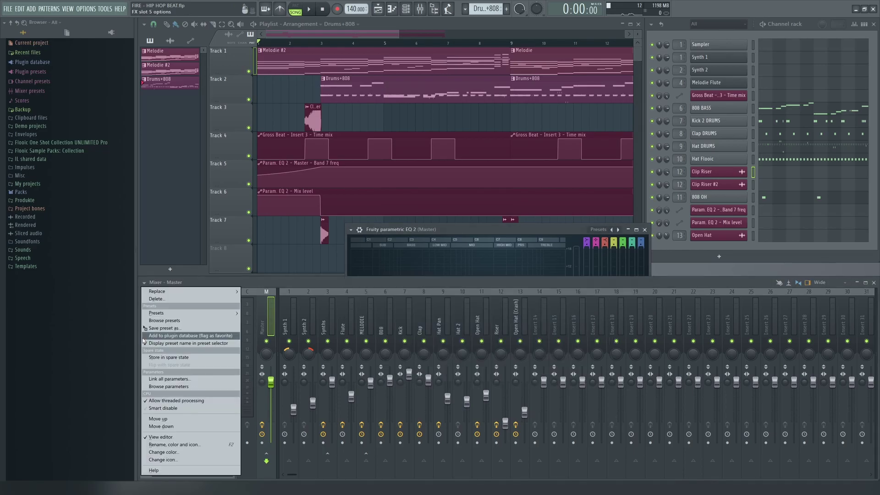
pyautogui.click(168, 300)
pyautogui.click(462, 274)
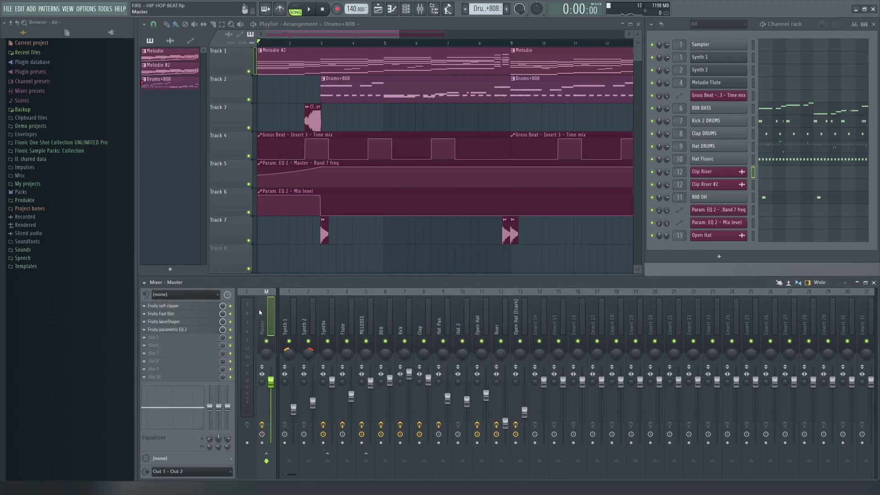
# Add Fruity Limiter to the Master's fifth effect slot and try lowering its saturation threshold, auditioning the intro
pyautogui.click(198, 339)
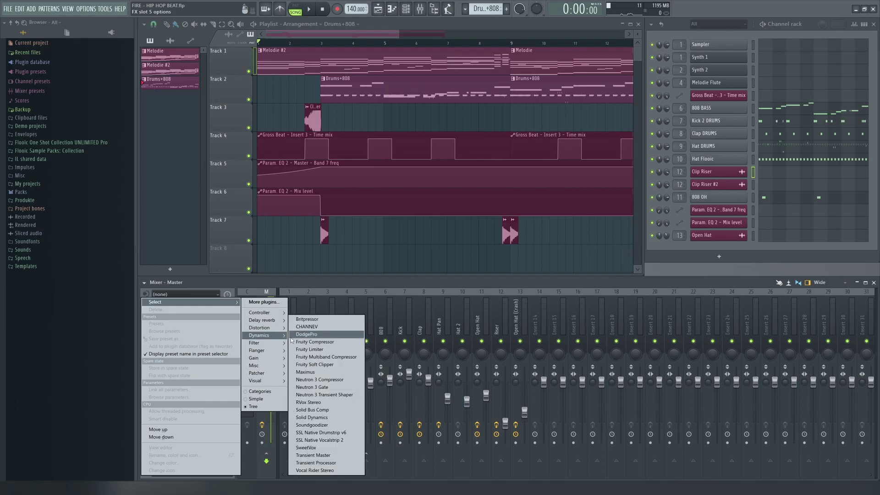
pyautogui.click(303, 349)
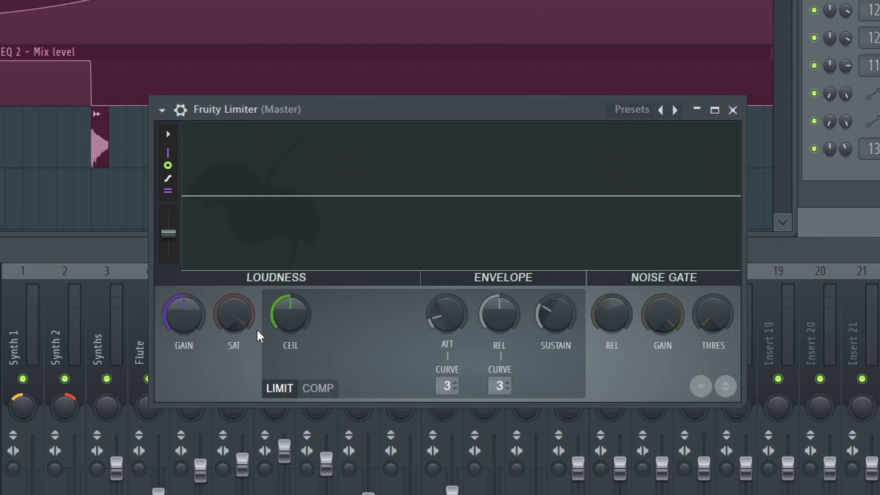
pyautogui.moveTo(235, 315); pyautogui.dragTo(233, 390)
pyautogui.press('space')
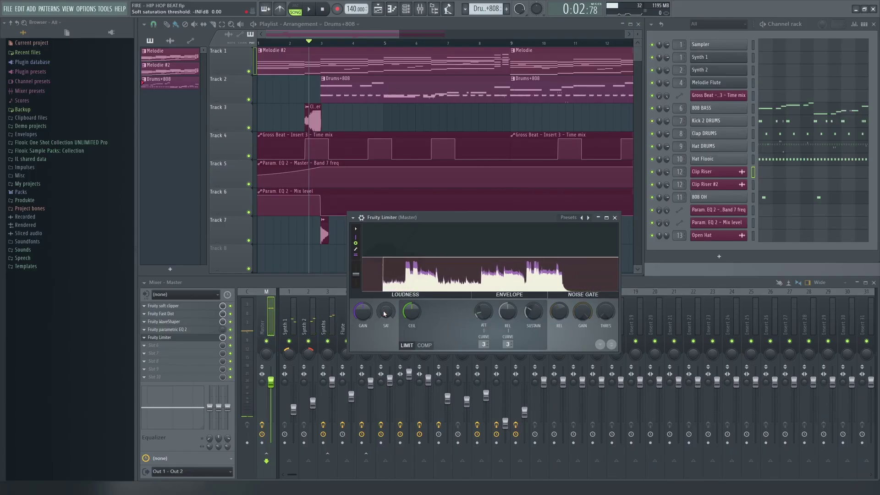
pyautogui.rightClick(387, 315)
pyautogui.click(388, 315)
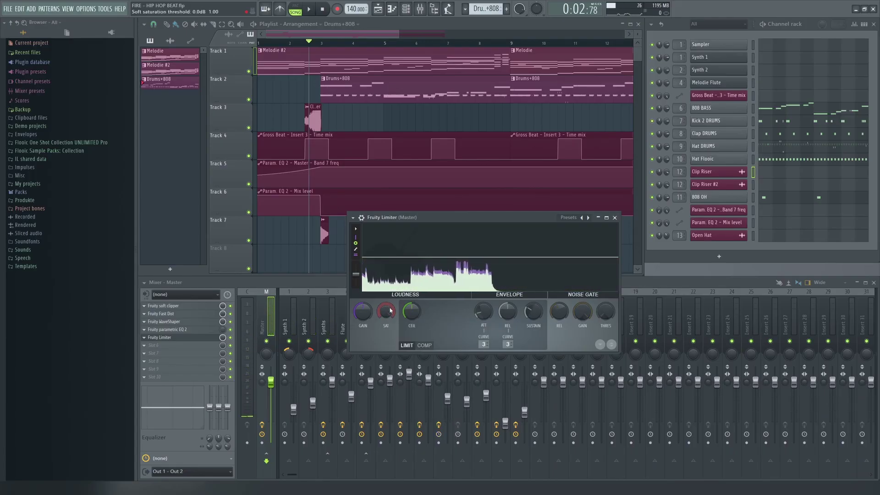
pyautogui.moveTo(389, 315); pyautogui.dragTo(389, 328)
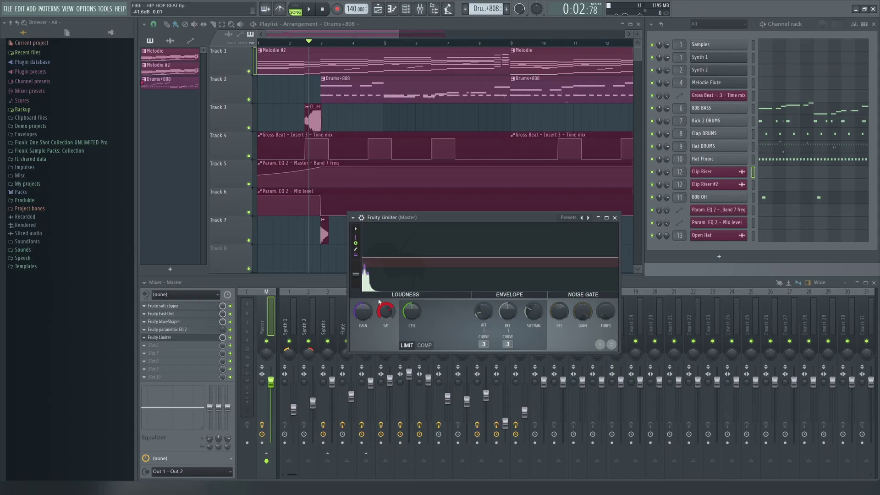
# Switch the Fruity Limiter to compressor mode, try out its threshold and gain, and close it
pyautogui.click(424, 345)
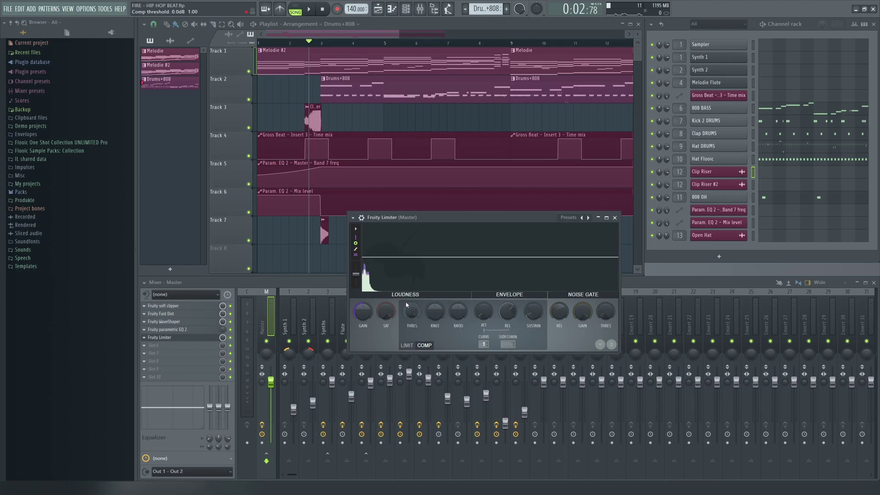
pyautogui.click(411, 314)
pyautogui.moveTo(433, 236); pyautogui.dragTo(463, 274)
pyautogui.moveTo(355, 315); pyautogui.dragTo(355, 300)
pyautogui.moveTo(510, 219); pyautogui.dragTo(481, 247)
pyautogui.moveTo(333, 340); pyautogui.dragTo(334, 356)
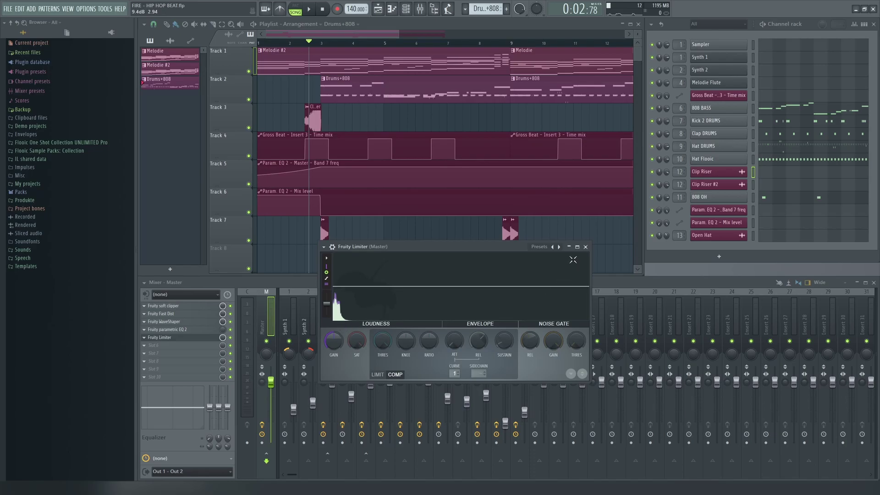
pyautogui.click(585, 246)
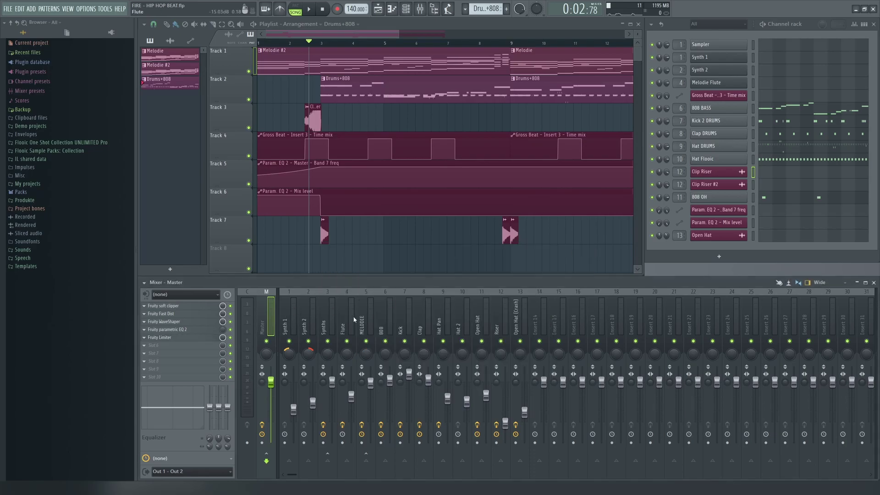